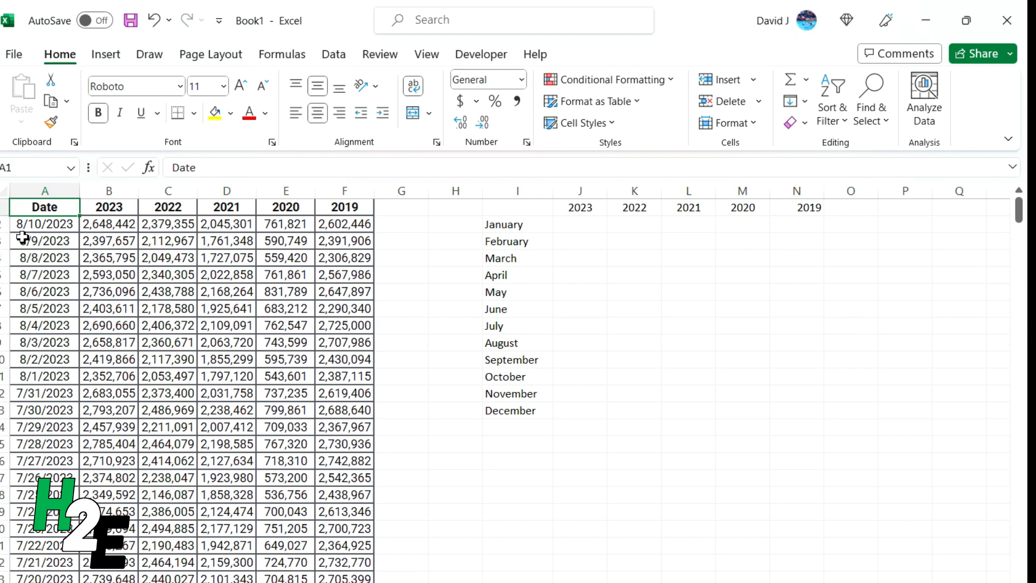
In J2, start a SUMPRODUCT formula over the date range A2:A365
click(579, 222)
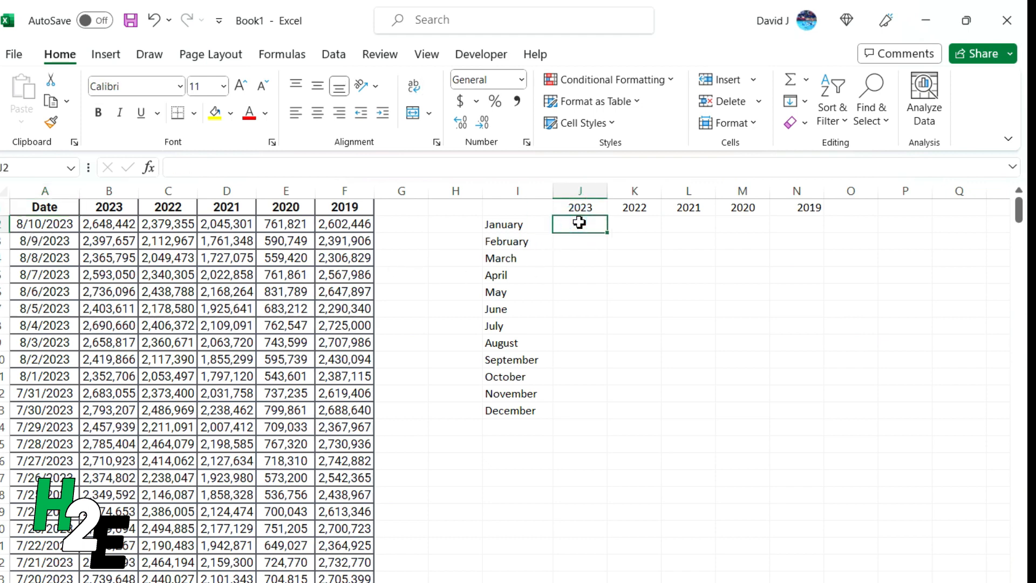
text(=sump)
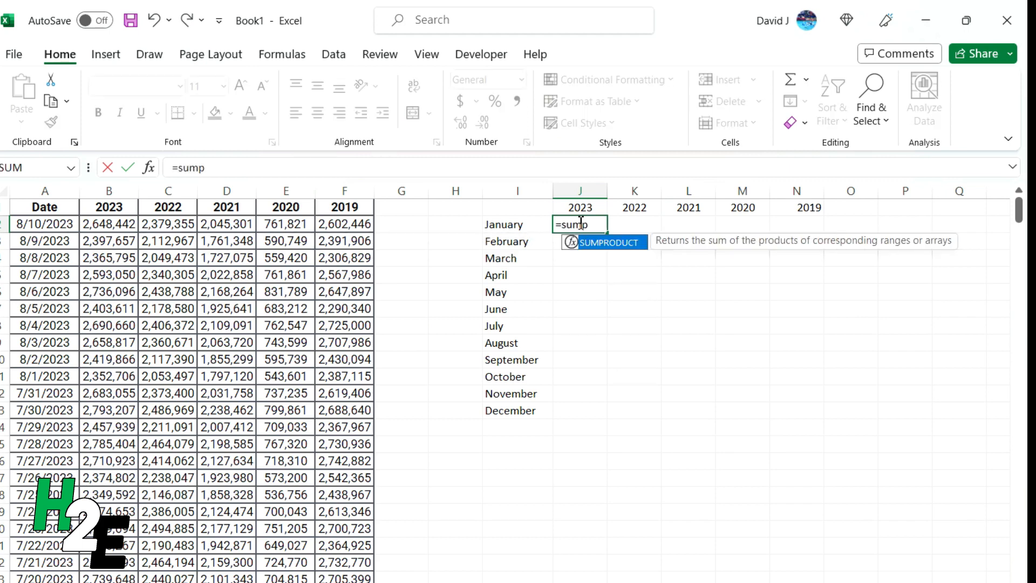
key(Tab)
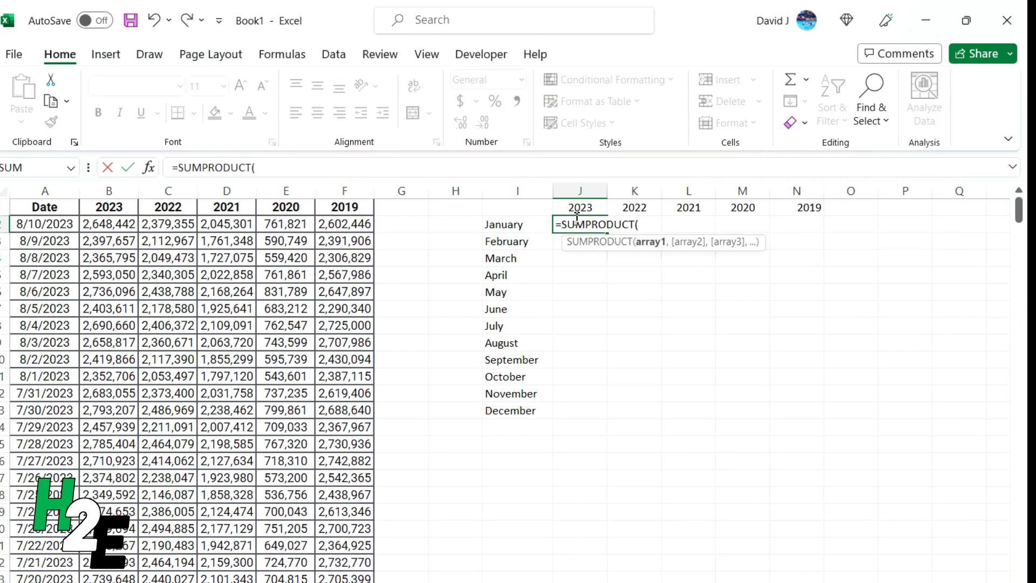
click(511, 193)
text(()
drag(39, 223, 45, 577)
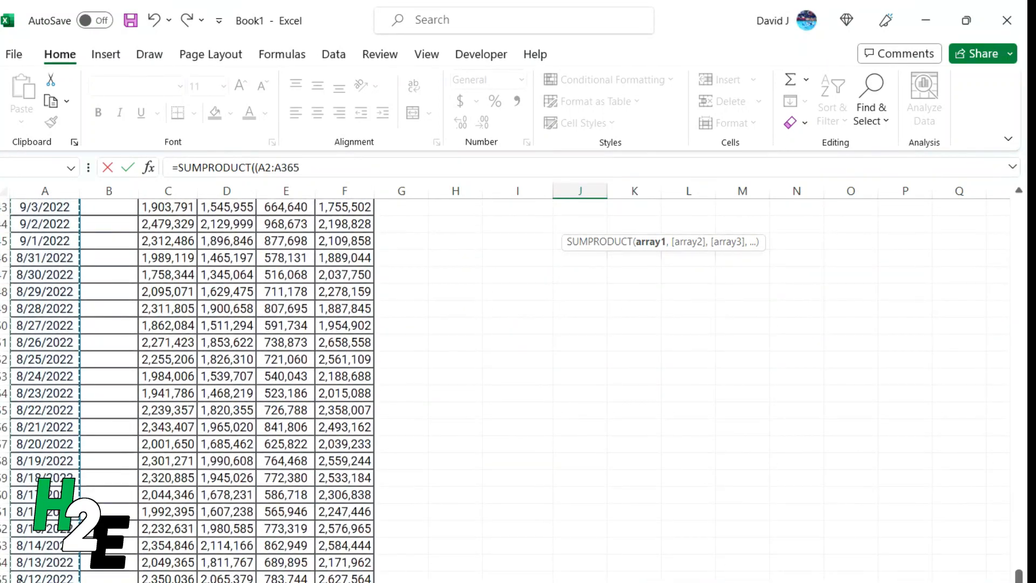
Wrap the date range in MONTH( ) and add an equals sign for the month test
click(256, 167)
text(MONTH()
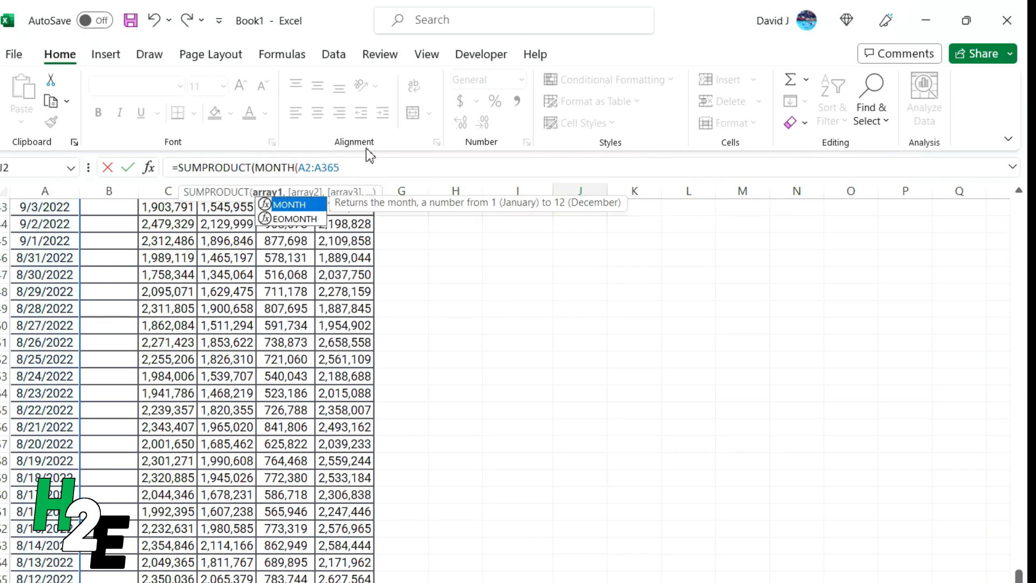
click(376, 167)
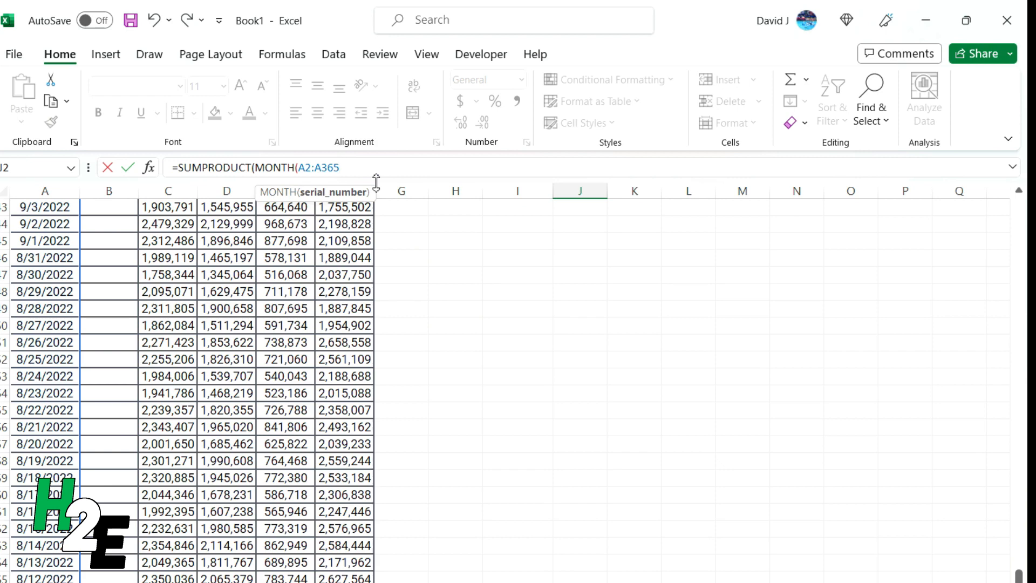
text()=)
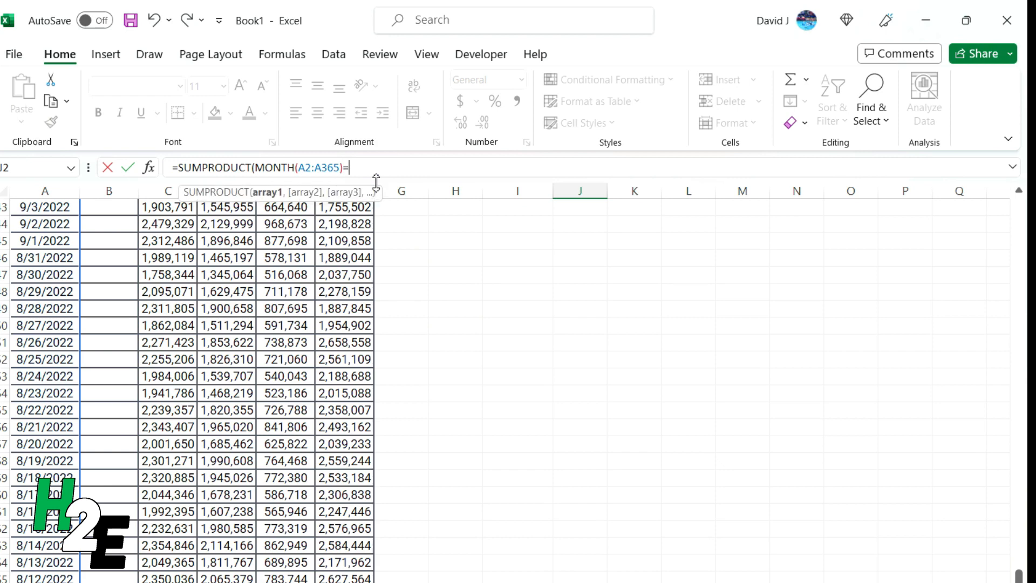
drag(1017, 574, 1018, 207)
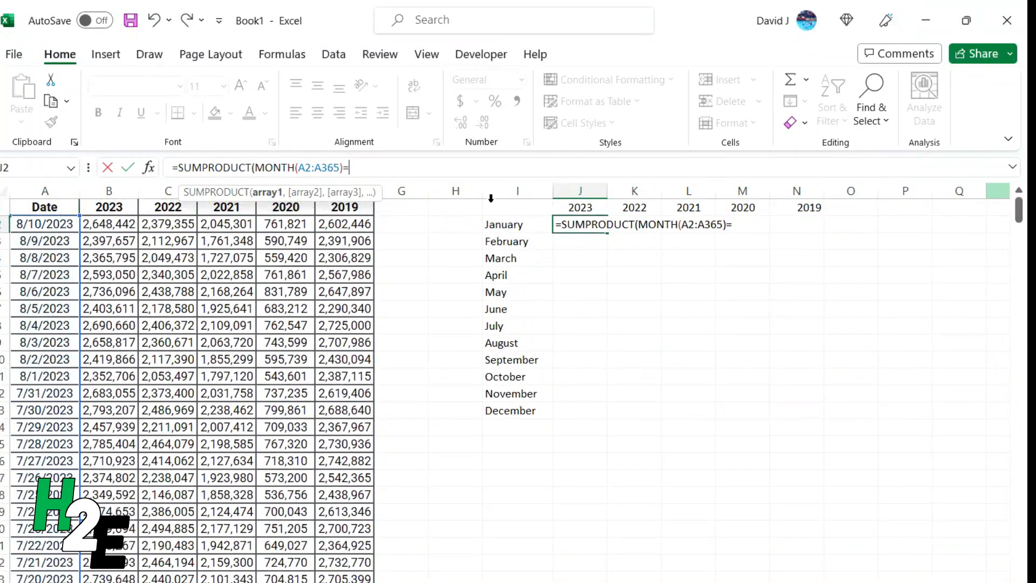
Compare the month to ROW(A1) and multiply by the 2023 sales range B2:B365
text(ROW(A1)
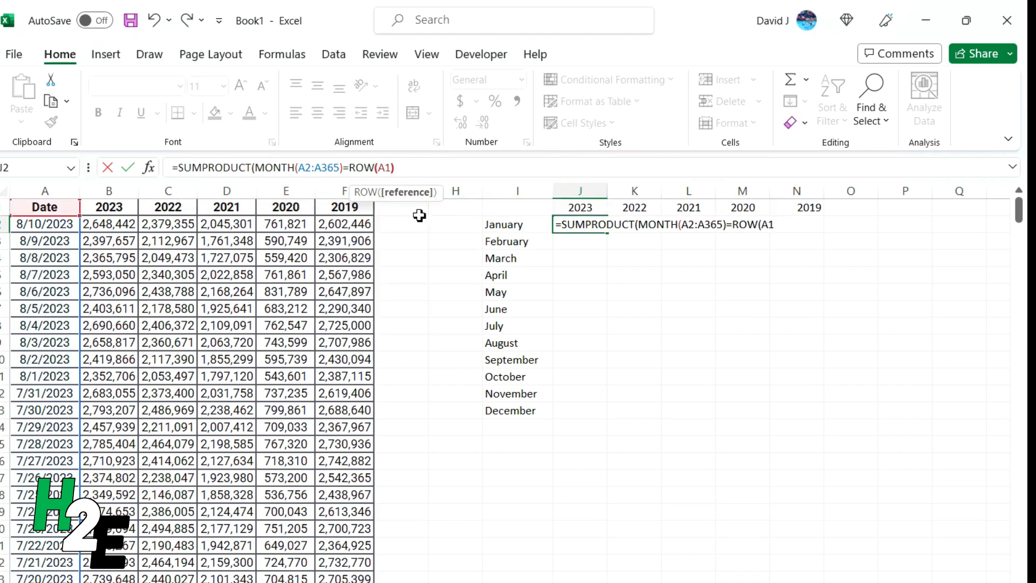
text())
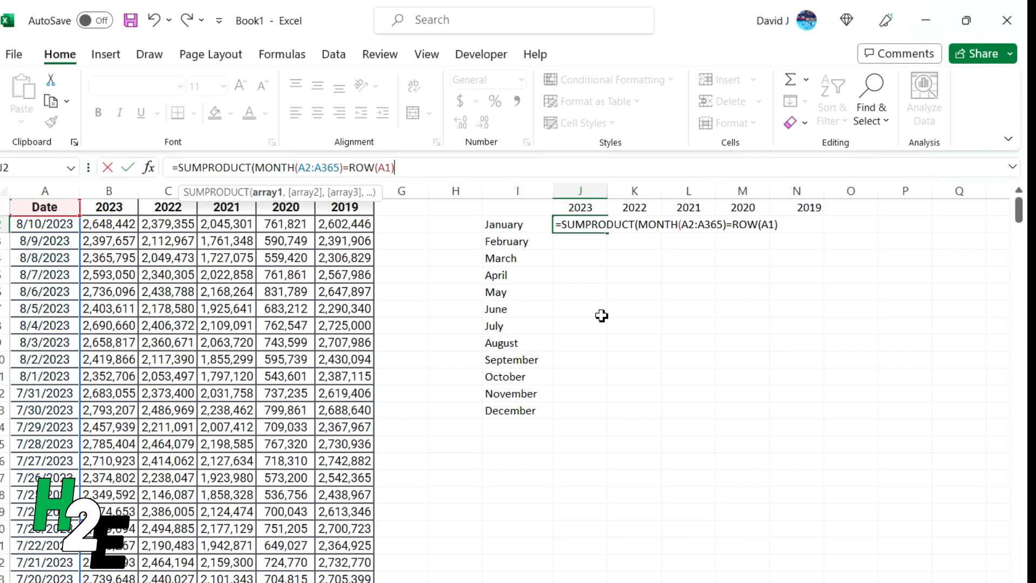
text())
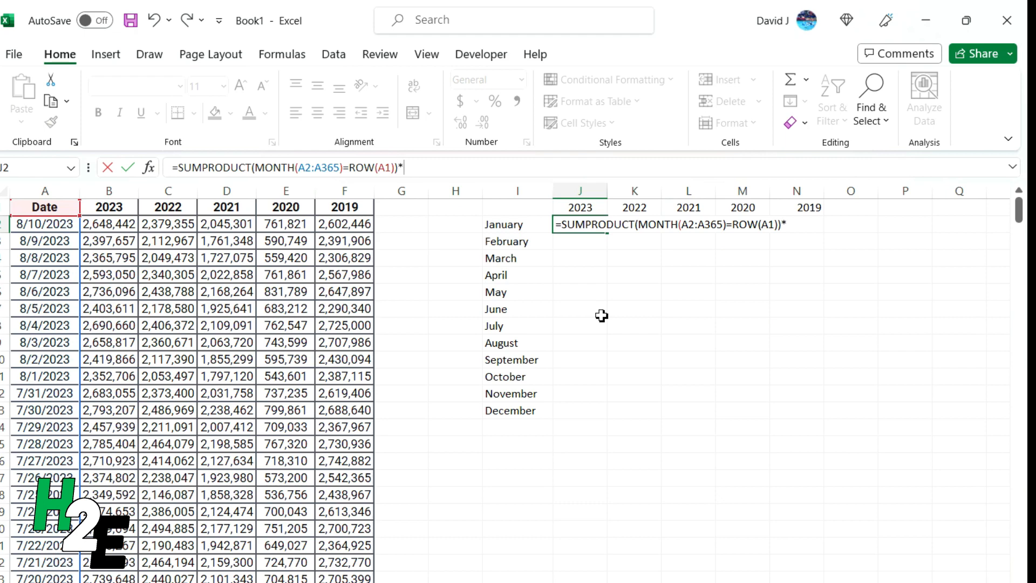
text(*()
drag(97, 224, 95, 326)
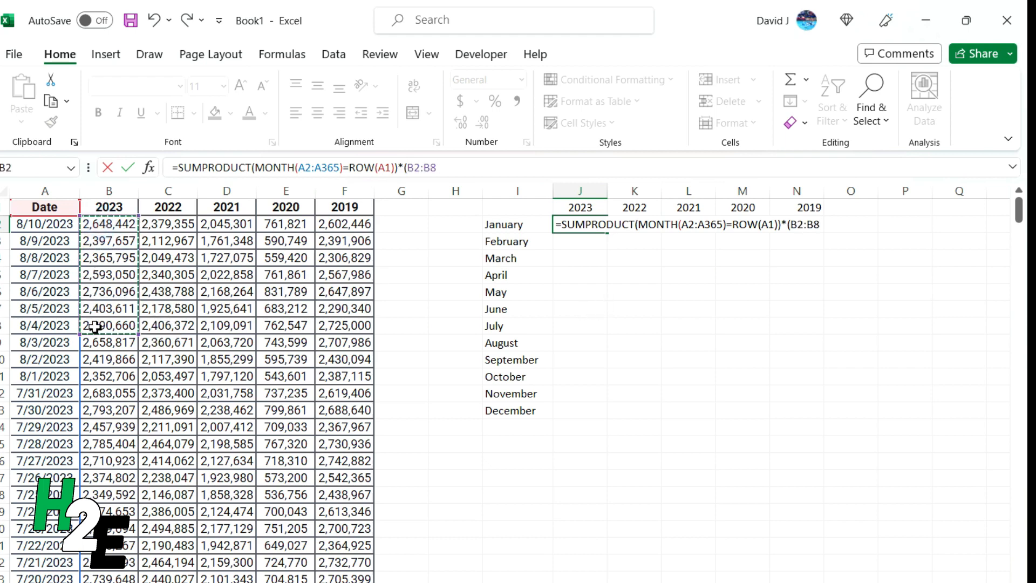
key(BackSpace)
text(365)
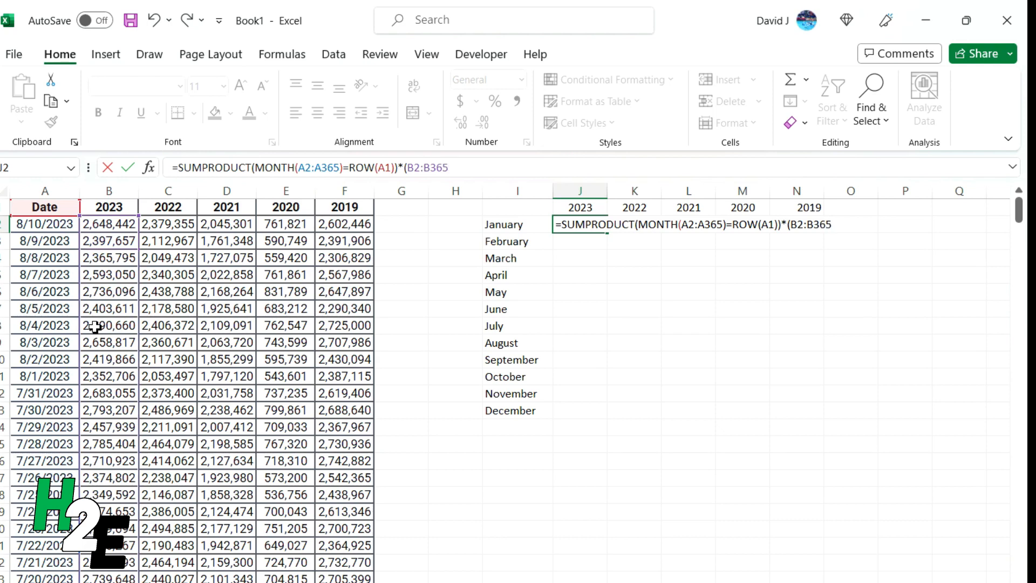
text())
Add the missing opening bracket and enter the formula, giving 60548344 for January 2023
click(255, 170)
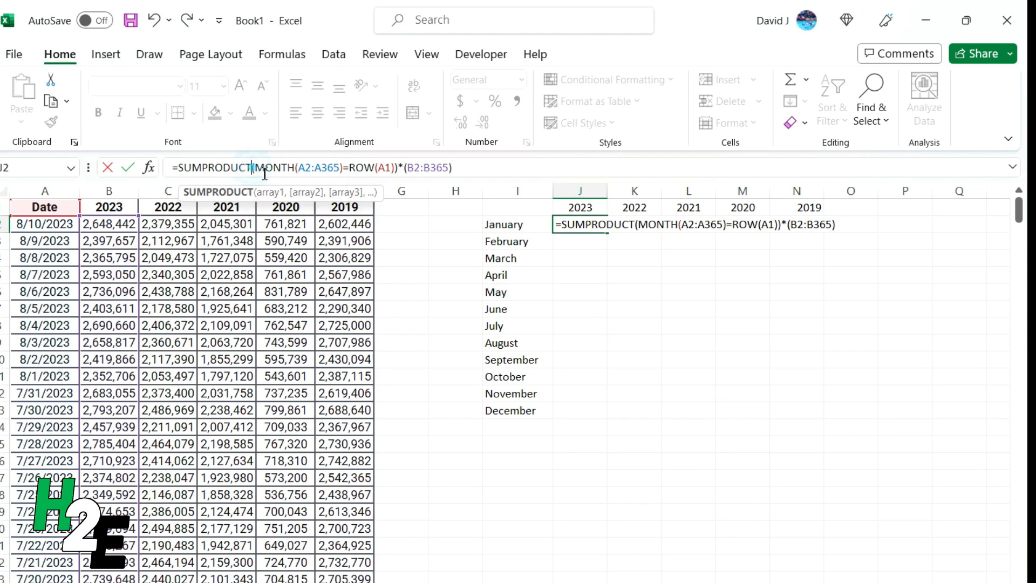
text((A1)
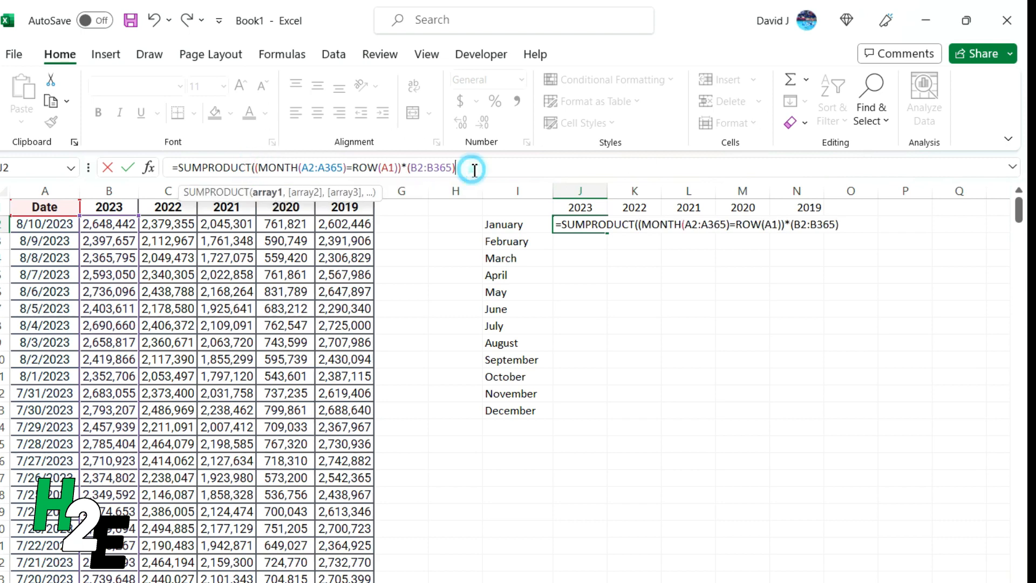
text())
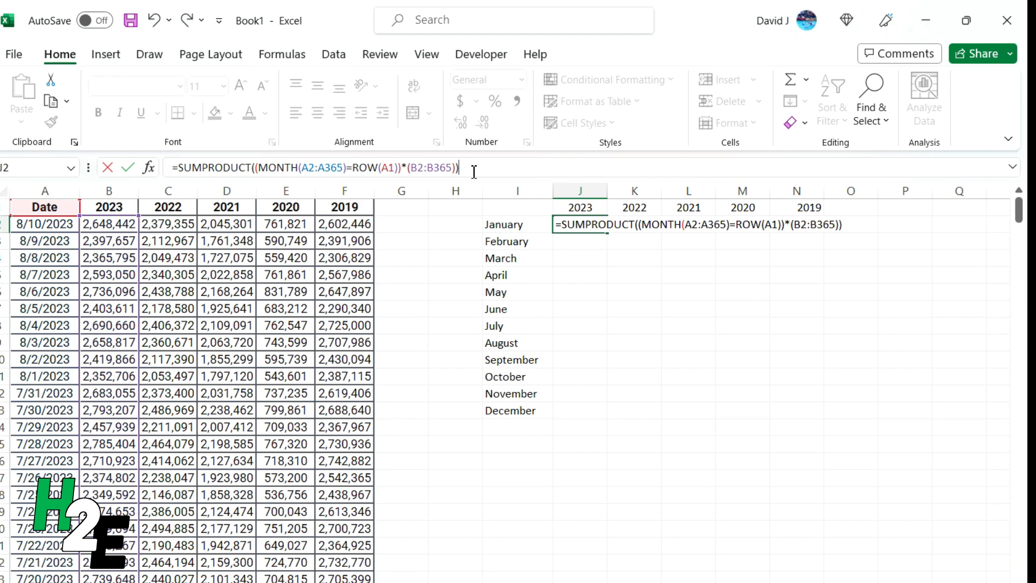
key(Return)
click(598, 227)
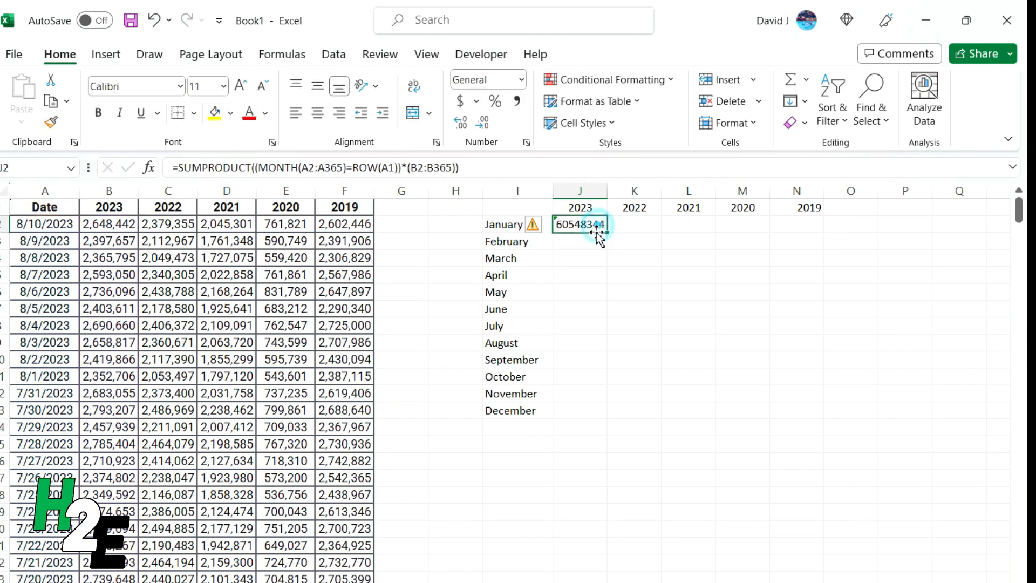
Format J2 as Number with a 1000 separator and 0 decimals, showing 60,548,344
click(526, 143)
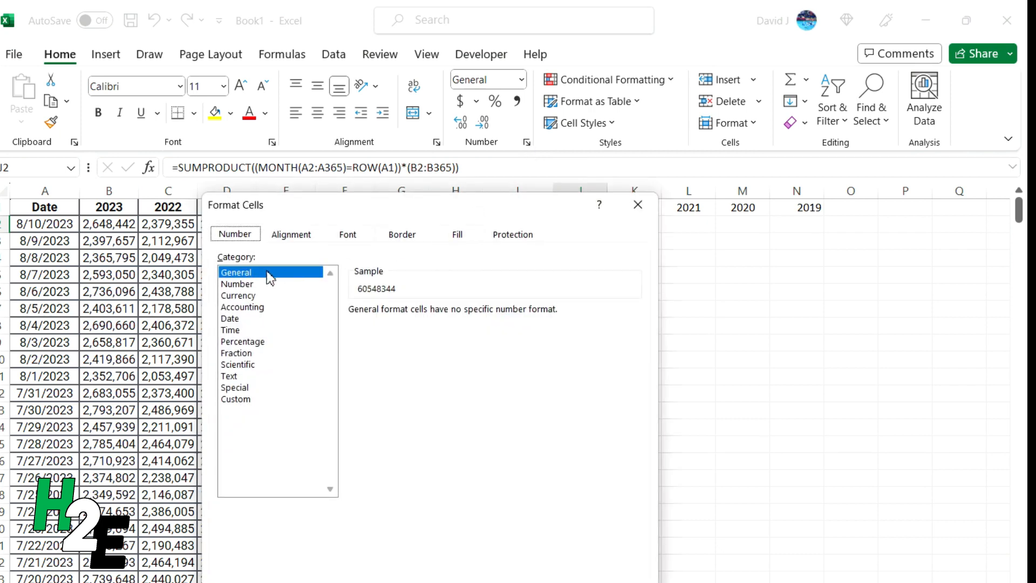
click(237, 284)
click(423, 332)
click(467, 318)
click(467, 318)
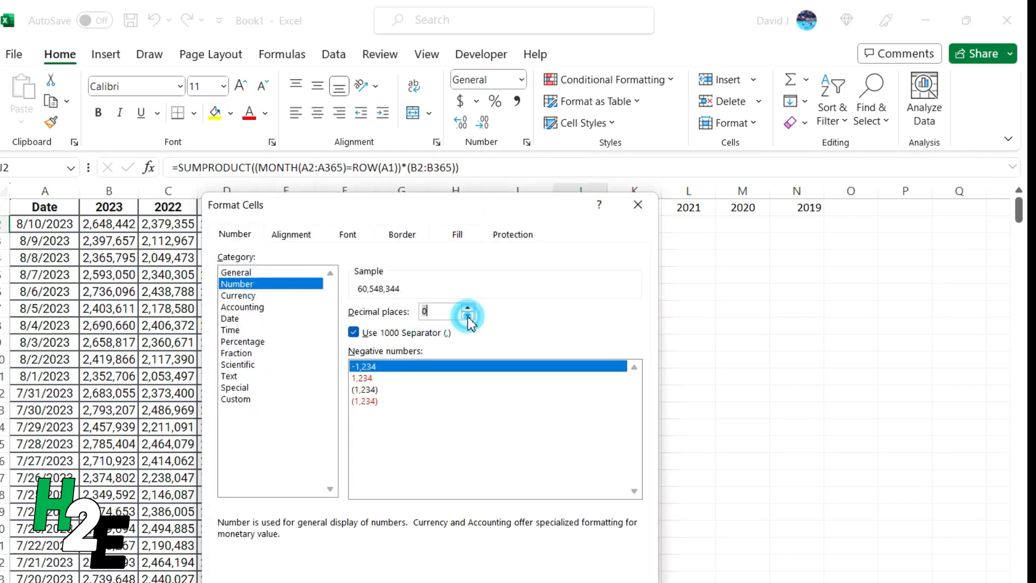
click(537, 581)
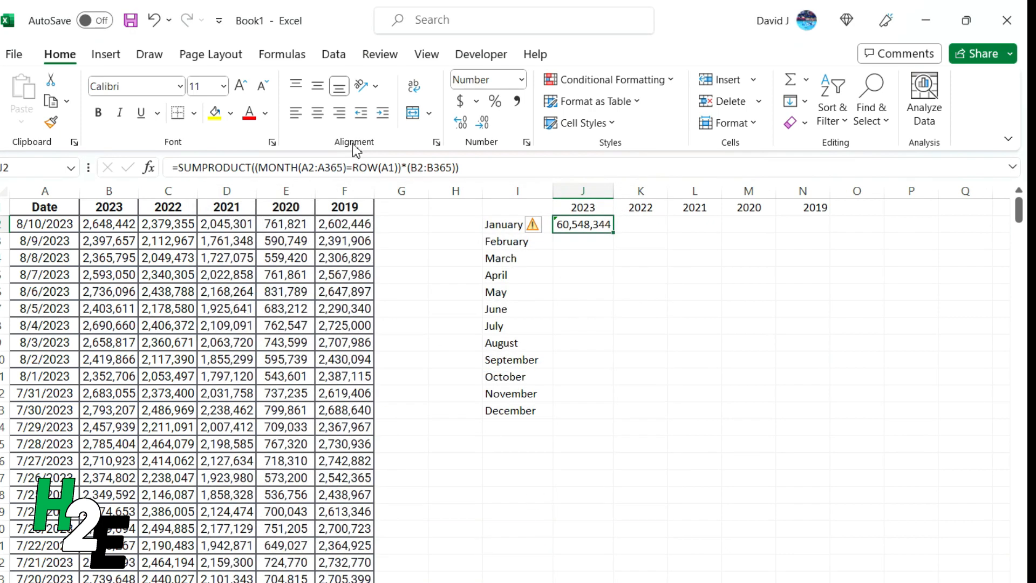
click(320, 172)
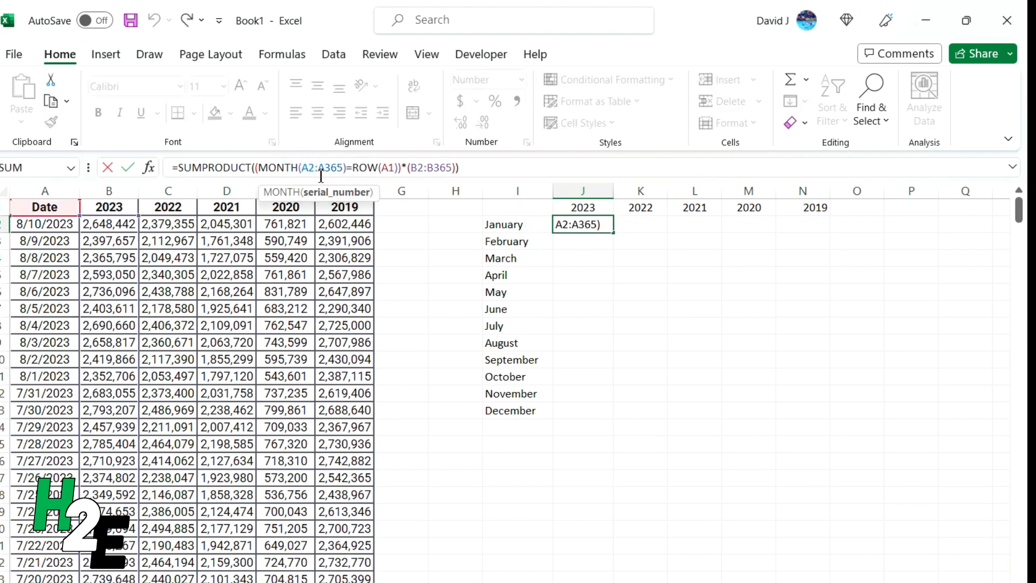
Change J2's ranges to $A$2:$A$365 and B$2:B$365, then re-enter the formula
text($)
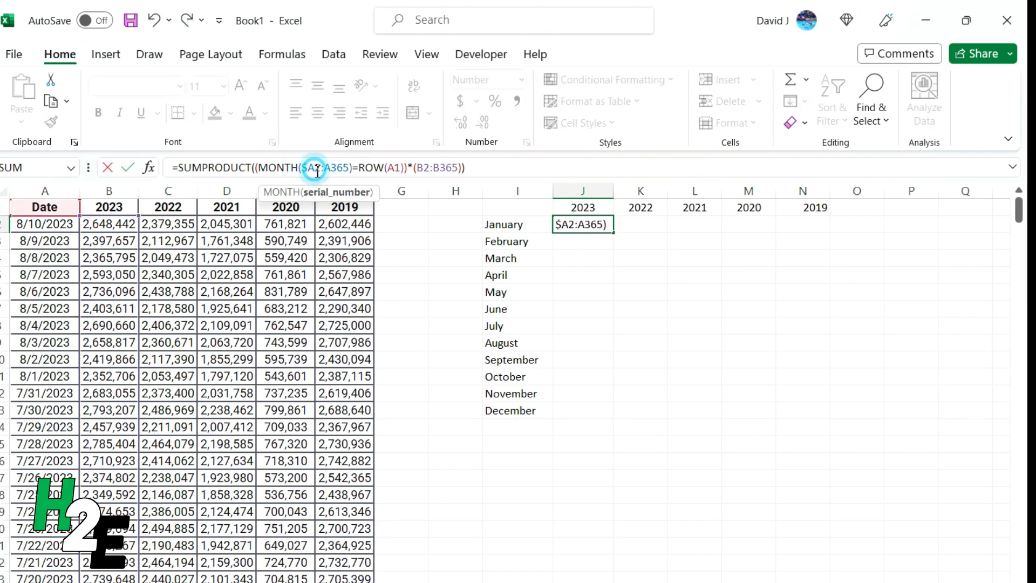
key(Right)
text($)
click(337, 168)
text($)
click(346, 167)
text($)
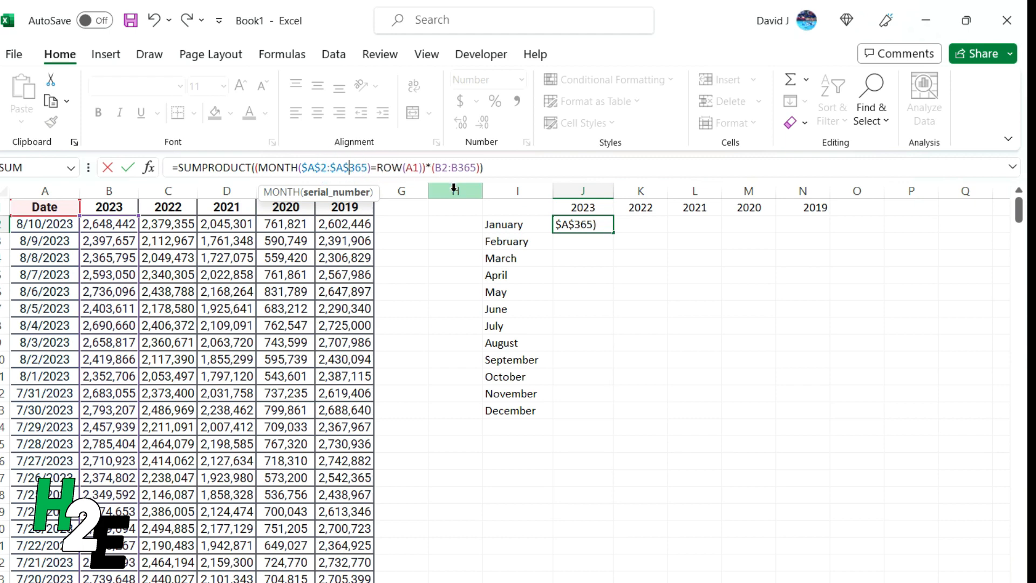
click(446, 168)
text($)
click(464, 168)
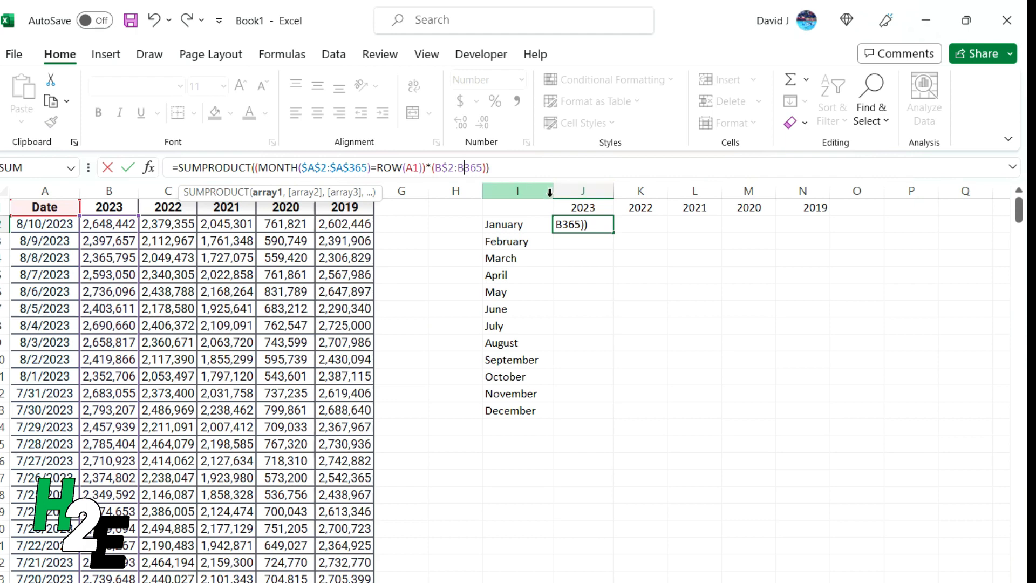
text($)
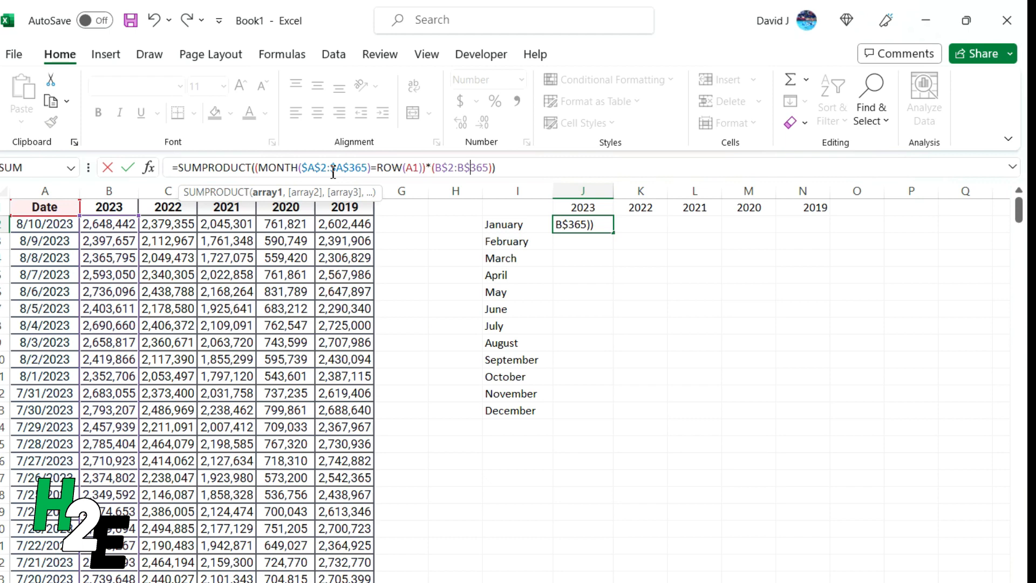
key(Return)
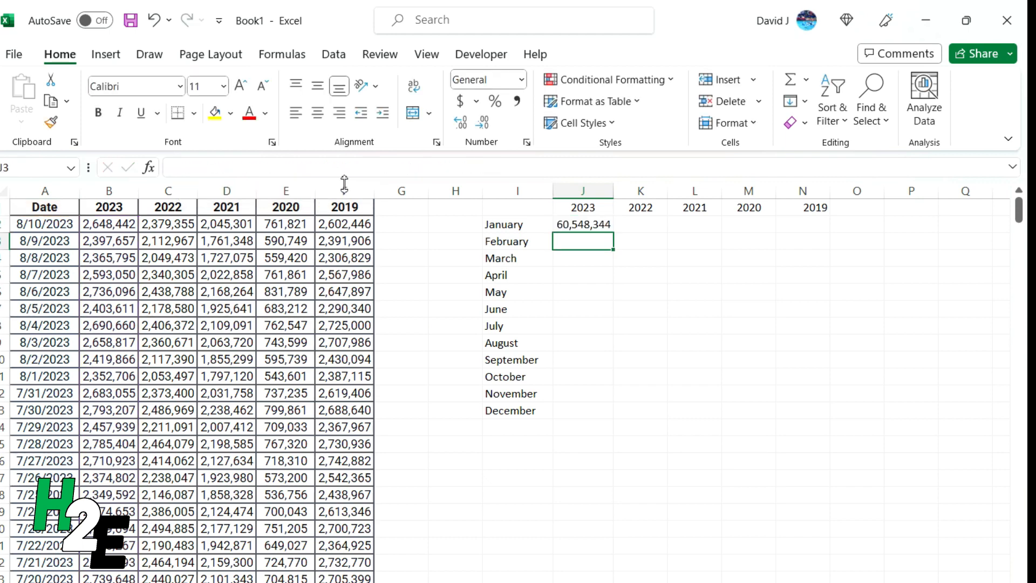
click(598, 226)
double_click(613, 233)
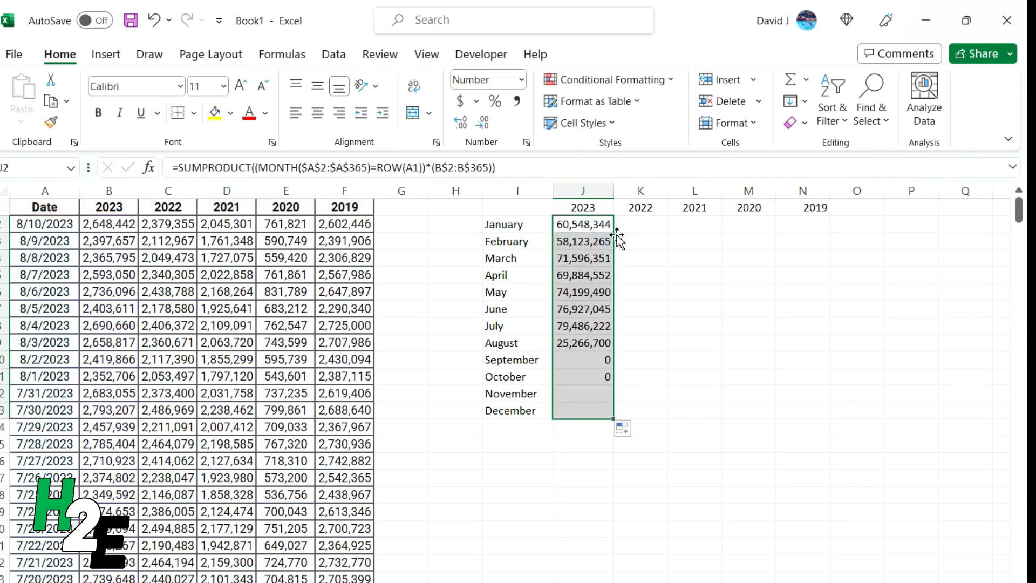
click(597, 241)
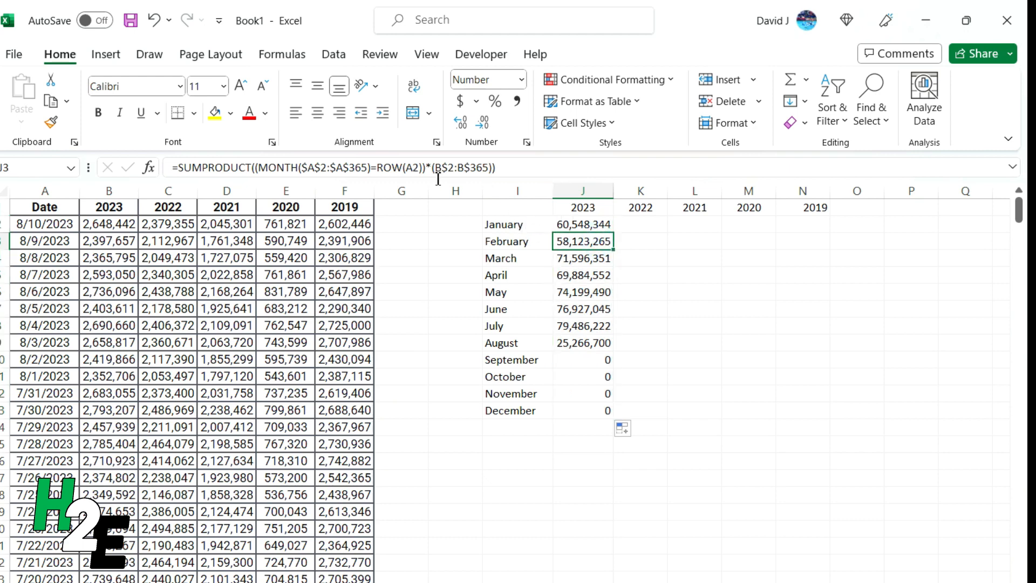
click(577, 259)
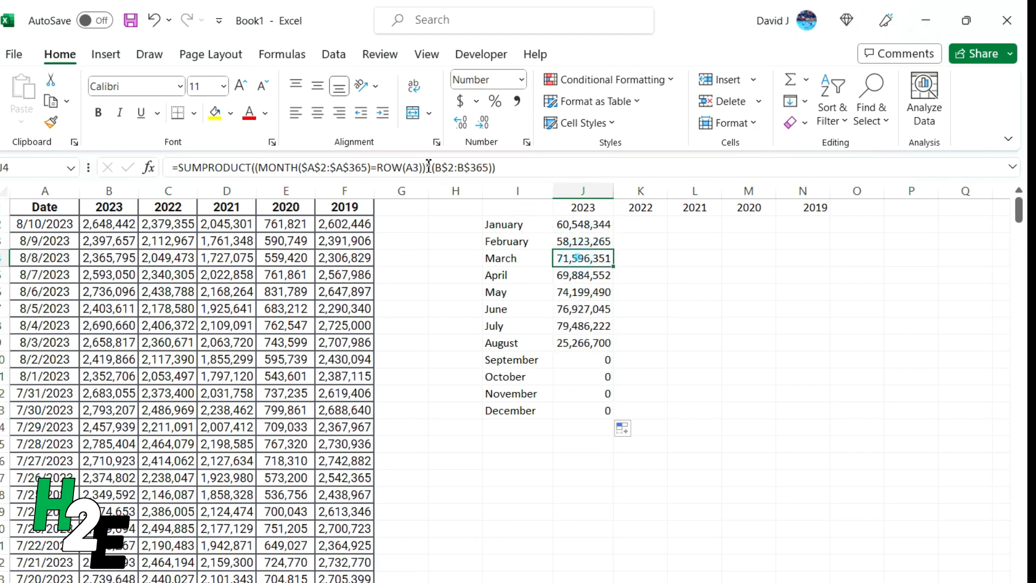
click(599, 277)
click(597, 292)
click(600, 342)
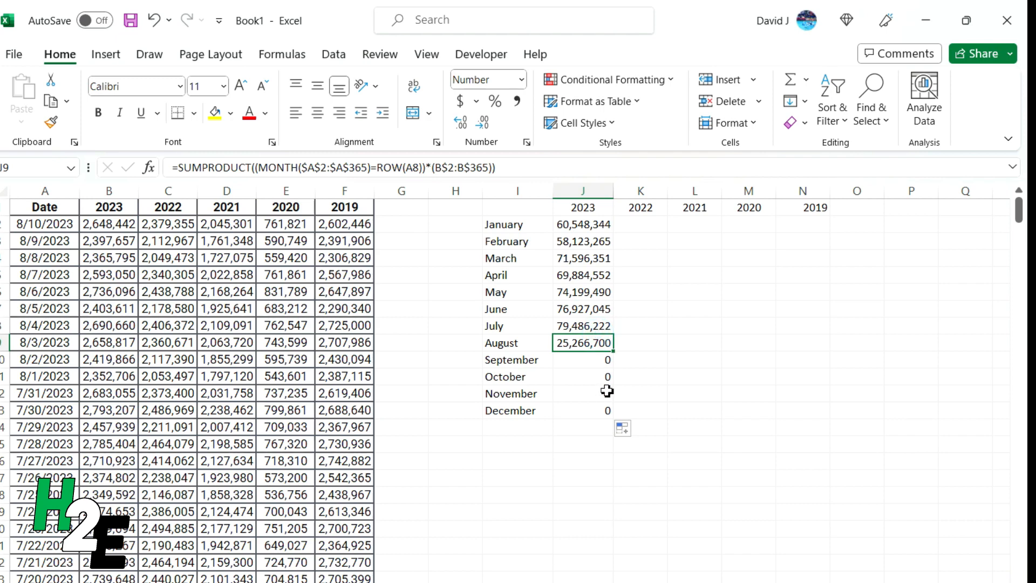
click(598, 363)
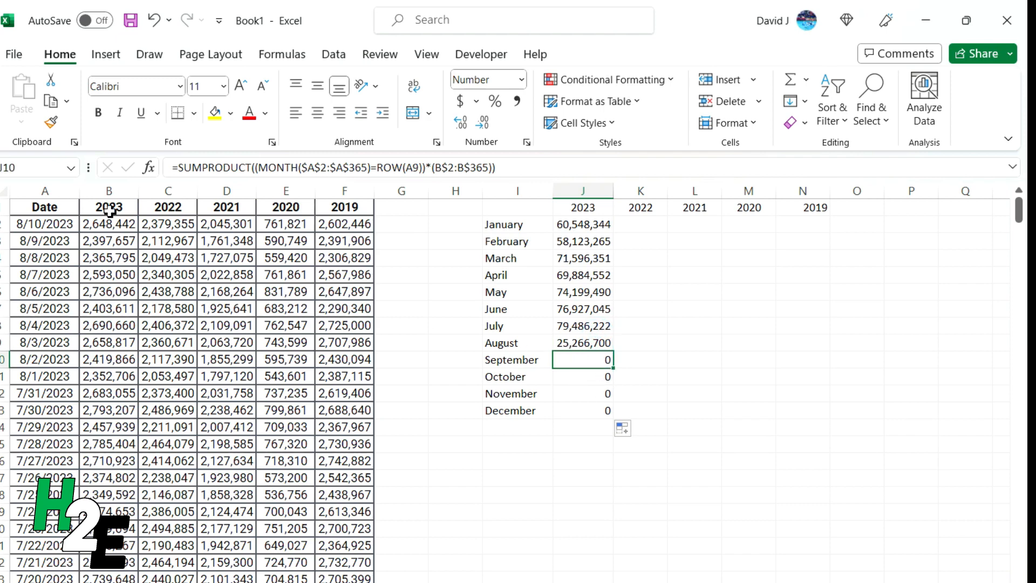
Fill the January–December 2023 formulas across to column N and AutoFit columns K:N
drag(587, 225, 809, 441)
drag(810, 441, 812, 443)
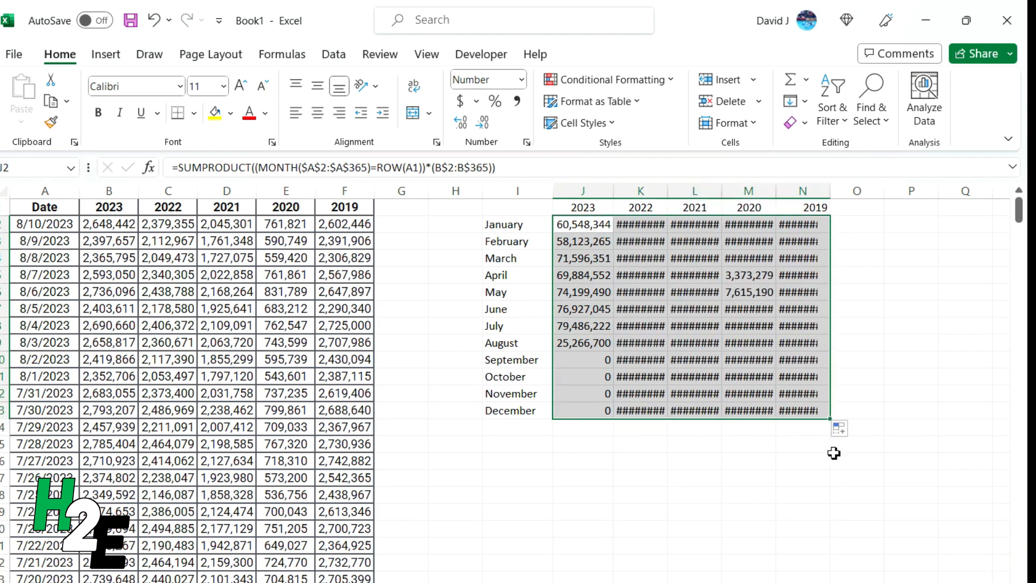
drag(658, 192, 823, 194)
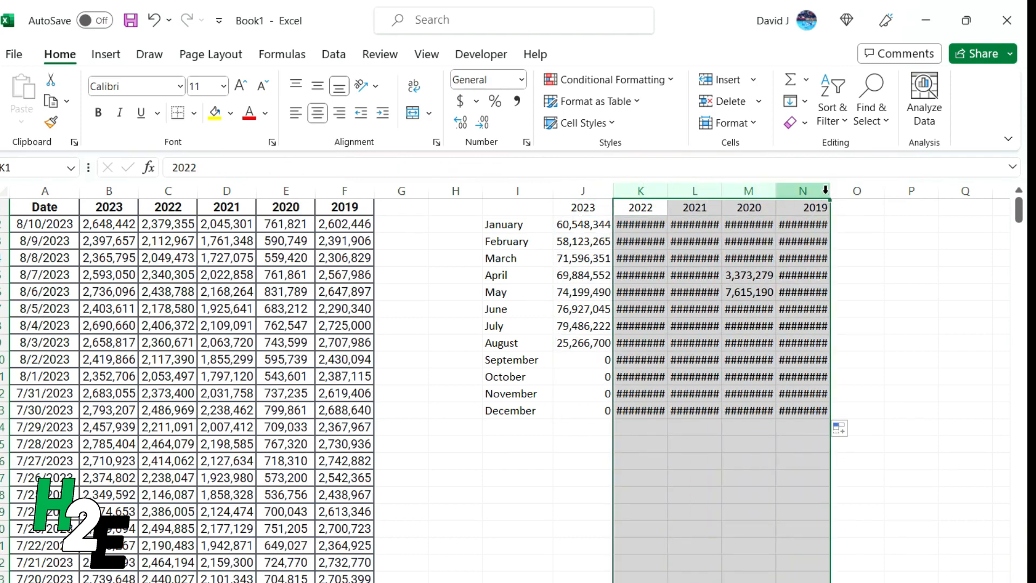
double_click(830, 191)
Check the January formulas for 2022, 2021, 2020 and 2019 reference the right columns
click(628, 221)
click(589, 165)
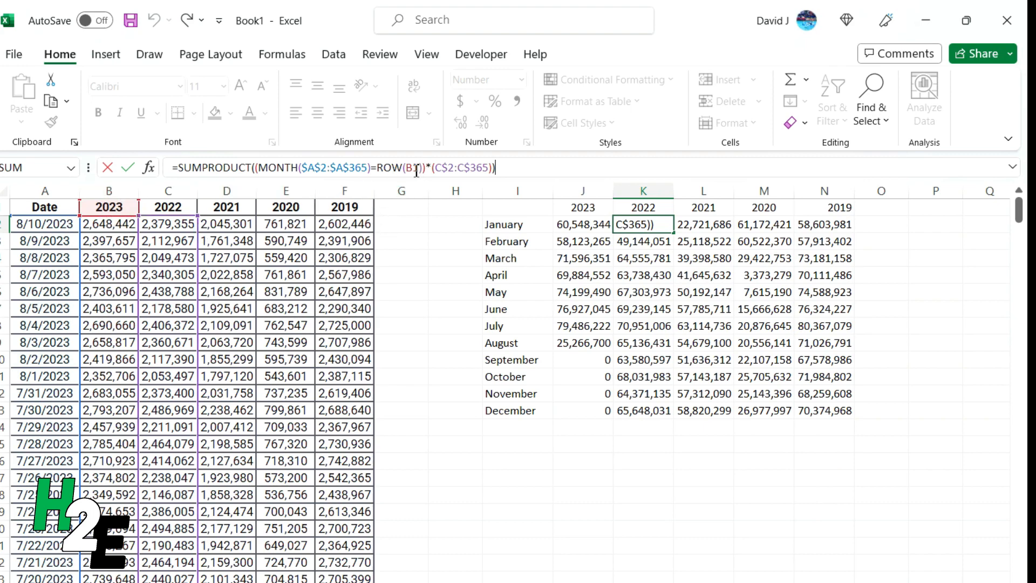
click(713, 226)
click(669, 167)
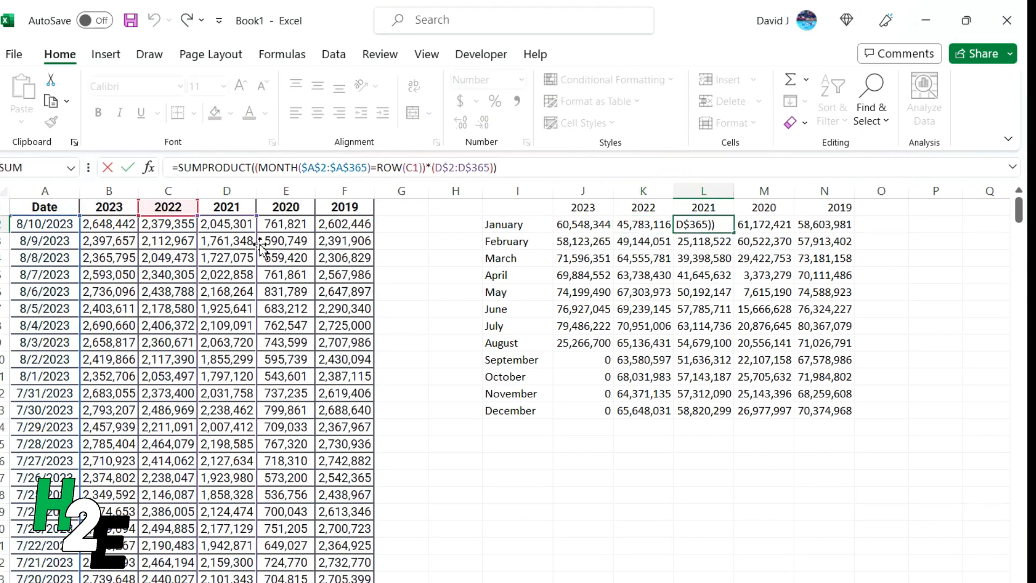
click(780, 226)
click(659, 167)
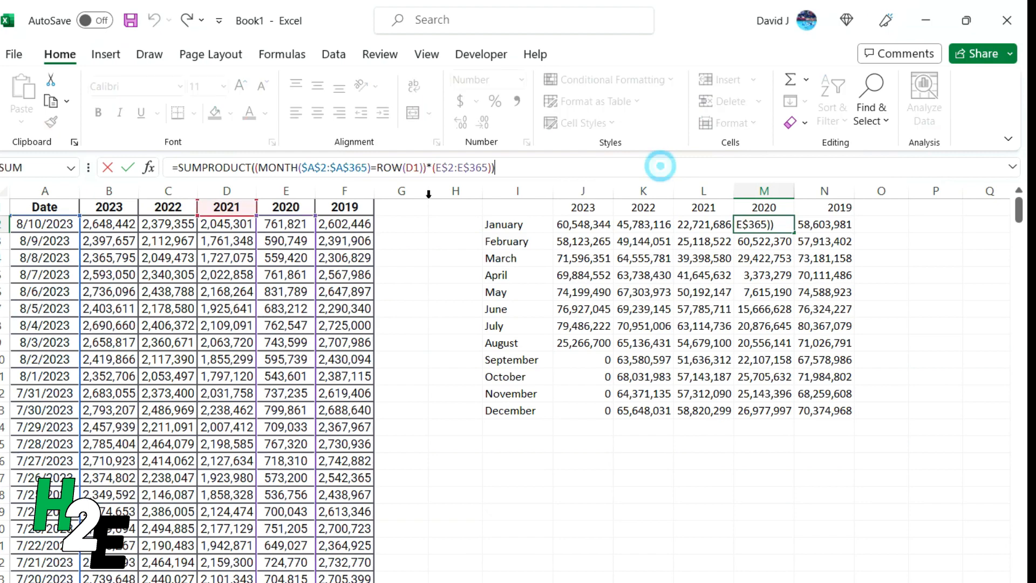
click(813, 224)
click(681, 162)
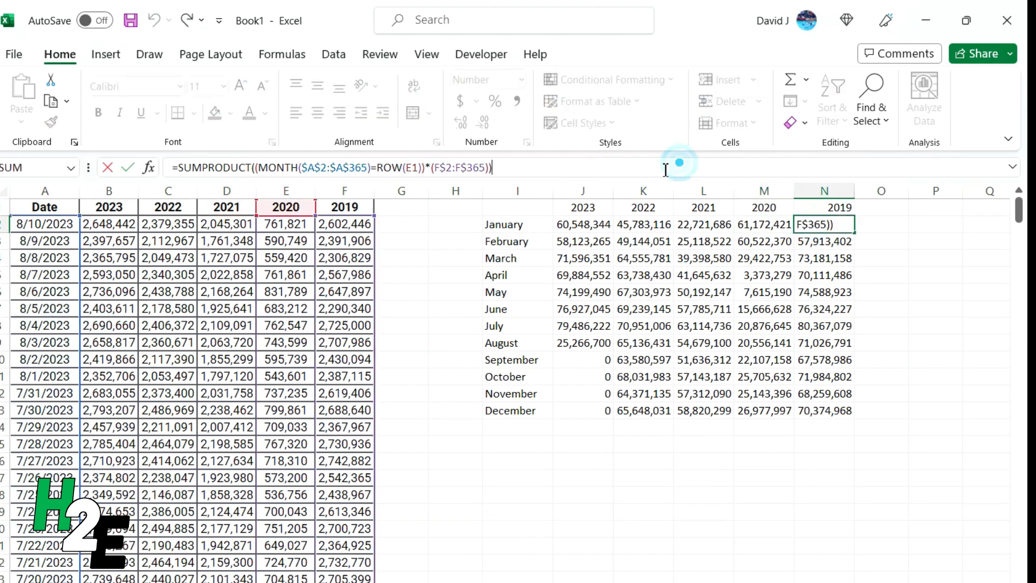
click(800, 326)
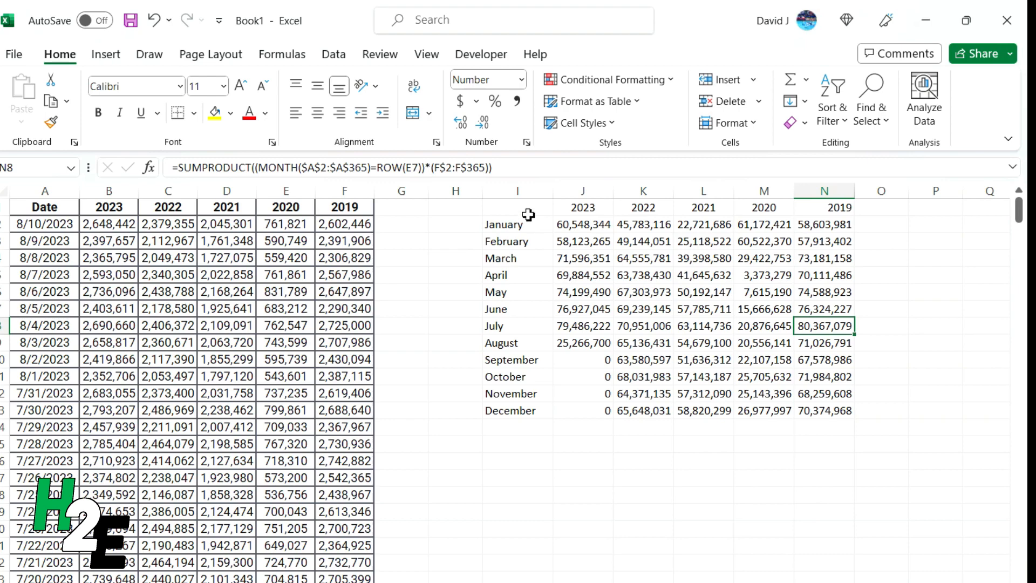
Insert a Line with Markers chart from I1:N13 and place it enlarged below the table
drag(527, 212, 825, 415)
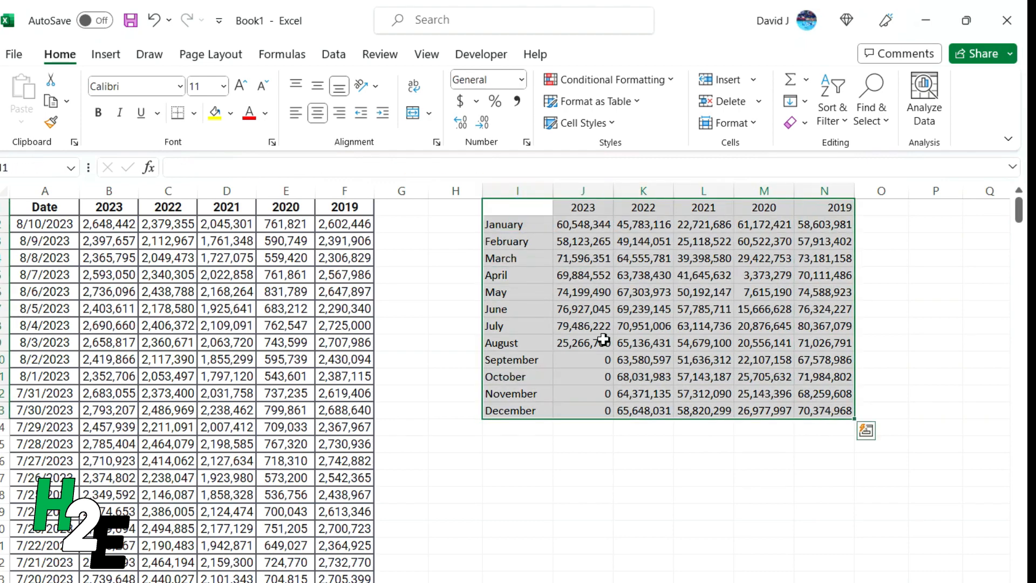
click(105, 54)
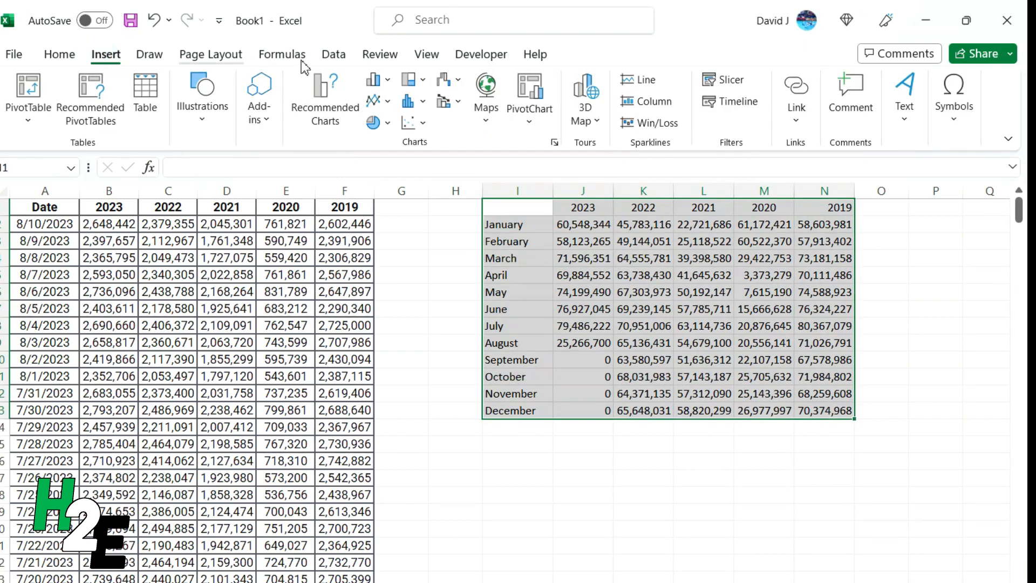
click(379, 103)
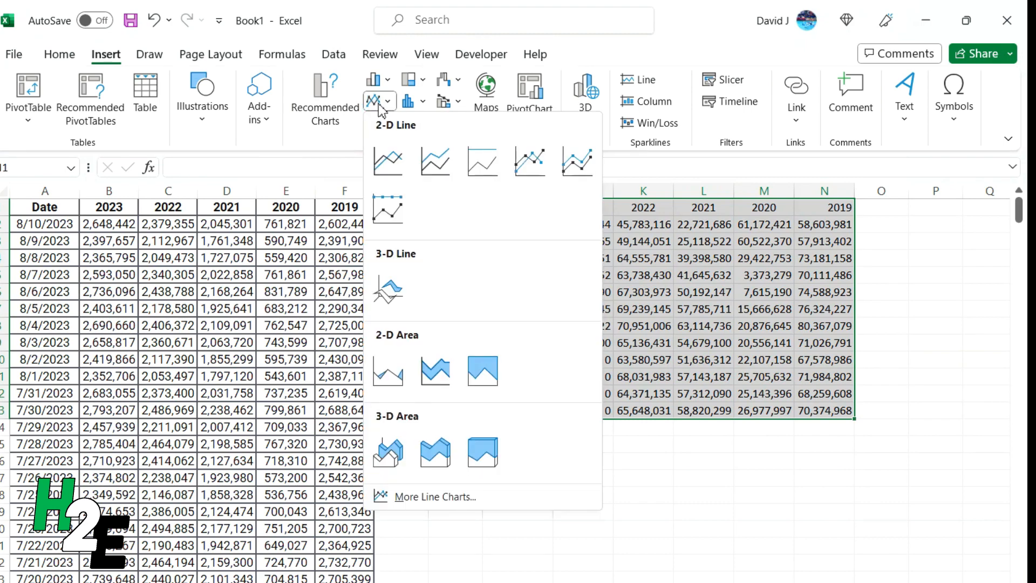
click(524, 161)
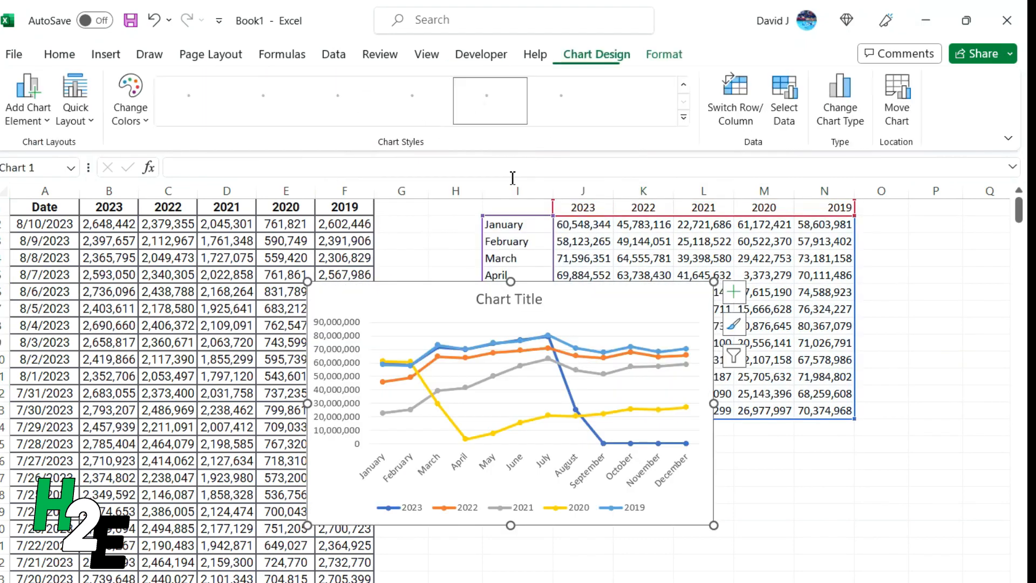
drag(412, 300, 239, 233)
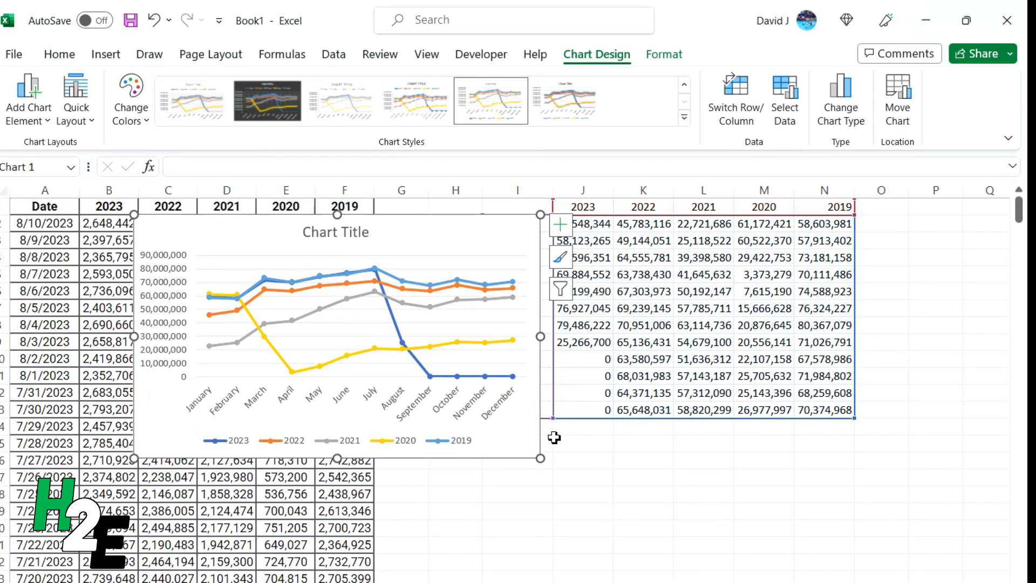
drag(540, 458, 850, 578)
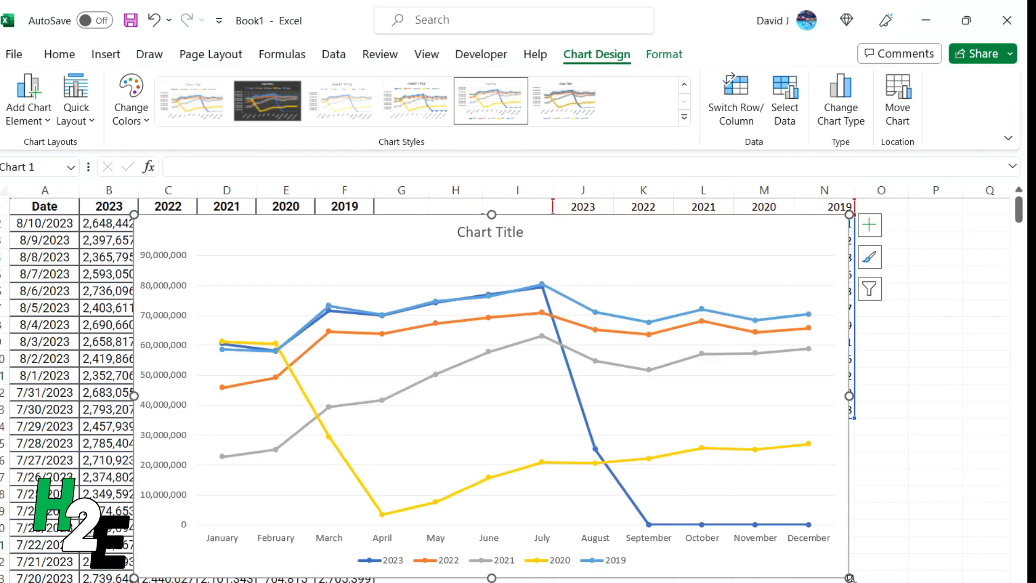
drag(340, 222, 472, 452)
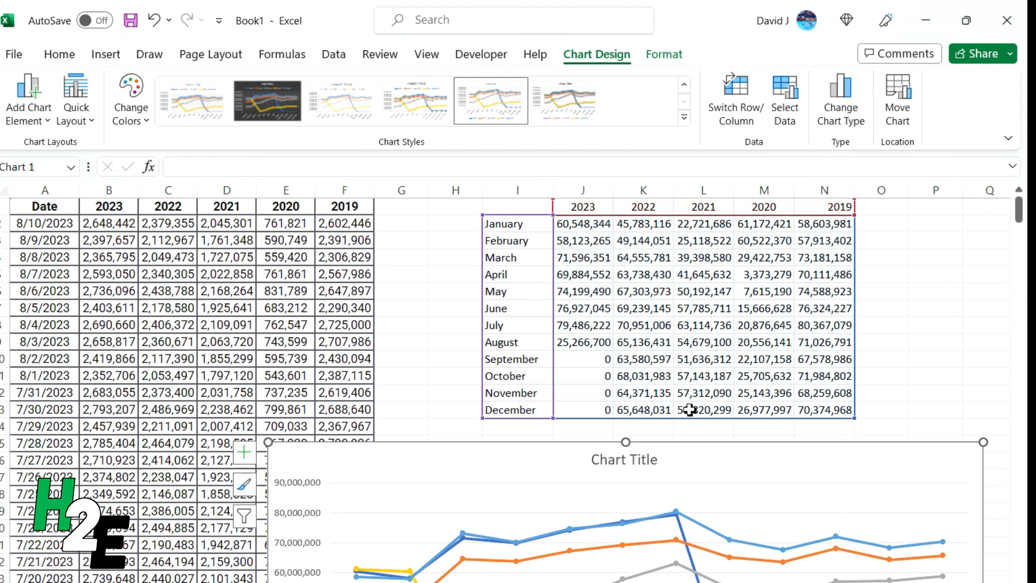
Clear the zero September–December 2023 totals in J10:J13
scroll(648, 337, down, 3)
drag(600, 215, 596, 262)
key(Delete)
click(488, 246)
scroll(446, 257, down, 1)
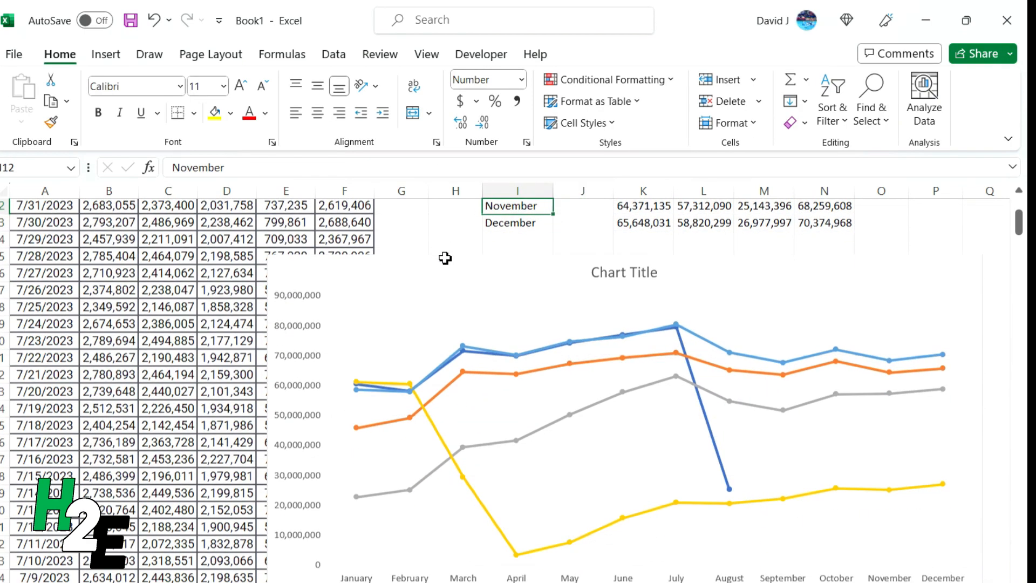
scroll(207, 322, down, 1)
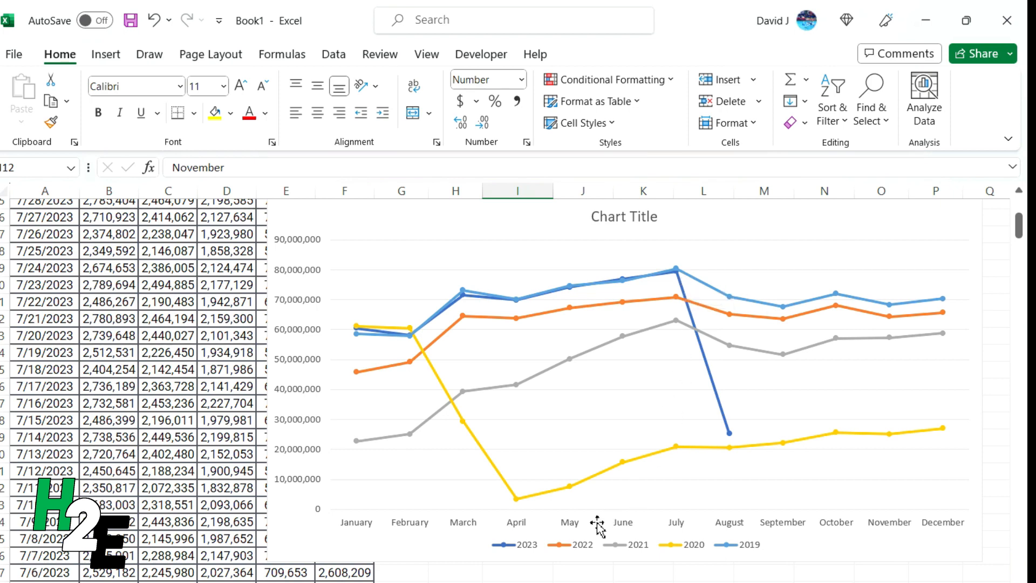
drag(348, 219, 353, 289)
scroll(473, 259, up, 3)
scroll(474, 259, up, 1)
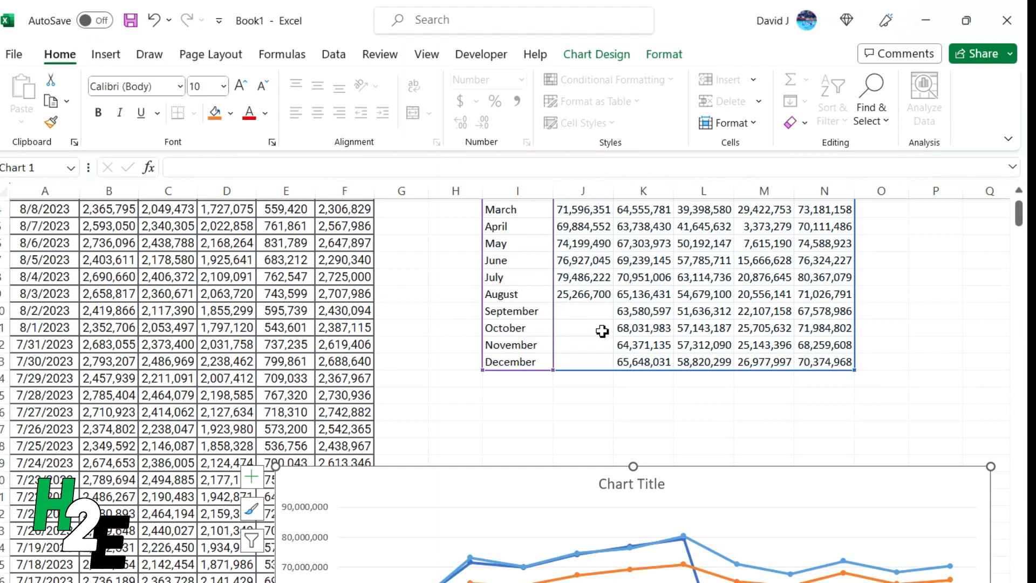
Delete the partial August 2023 total in J9 and review the chart's 2023 line ending at July
click(577, 294)
key(Delete)
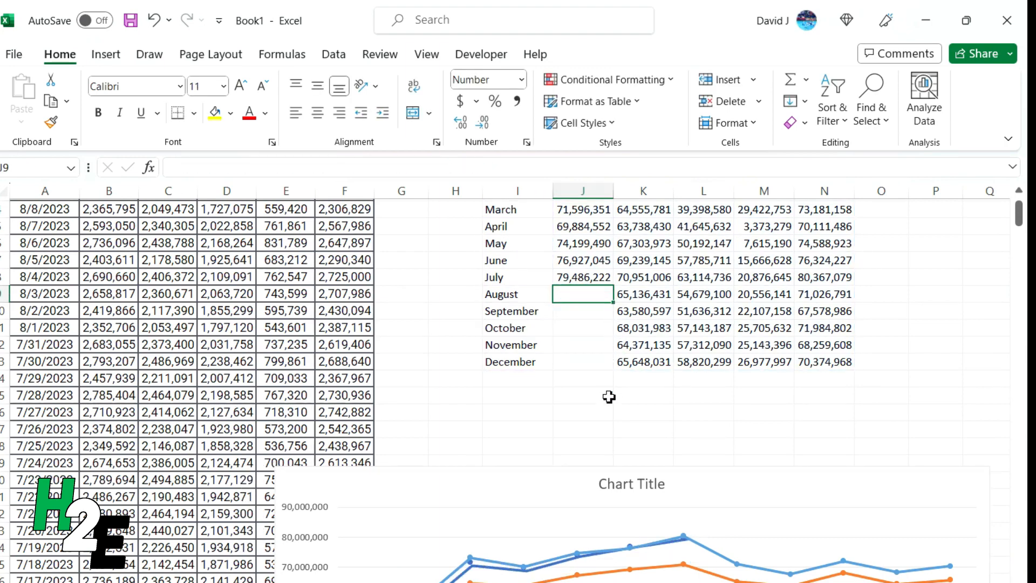
scroll(350, 330, down, 5)
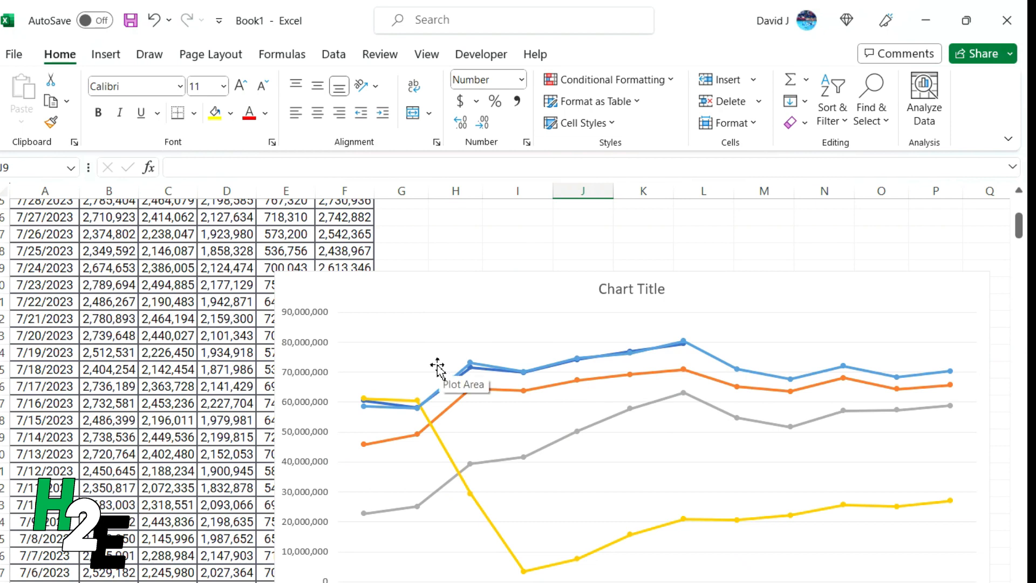
mouse_move(457, 384)
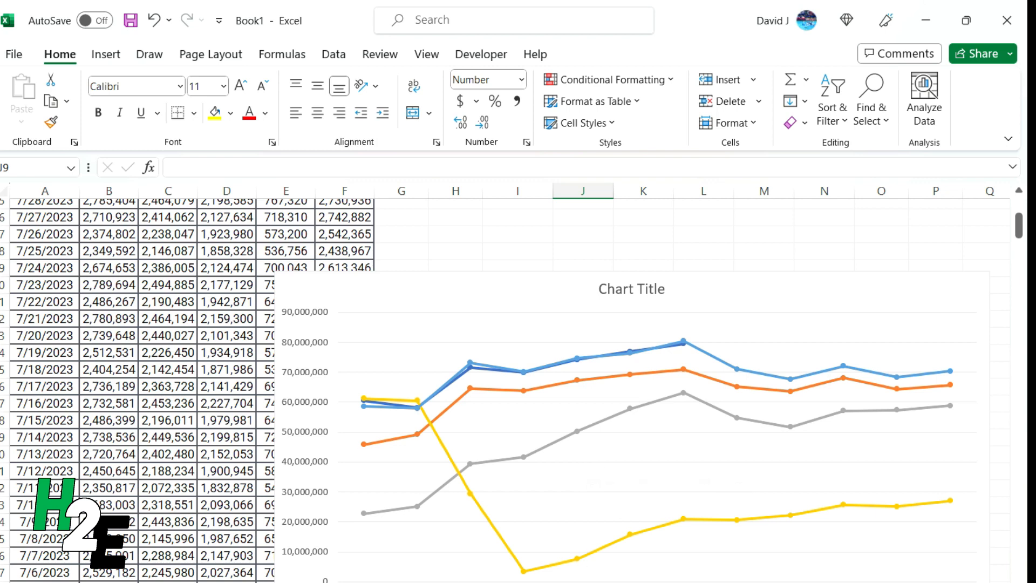
scroll(440, 308, down, 1)
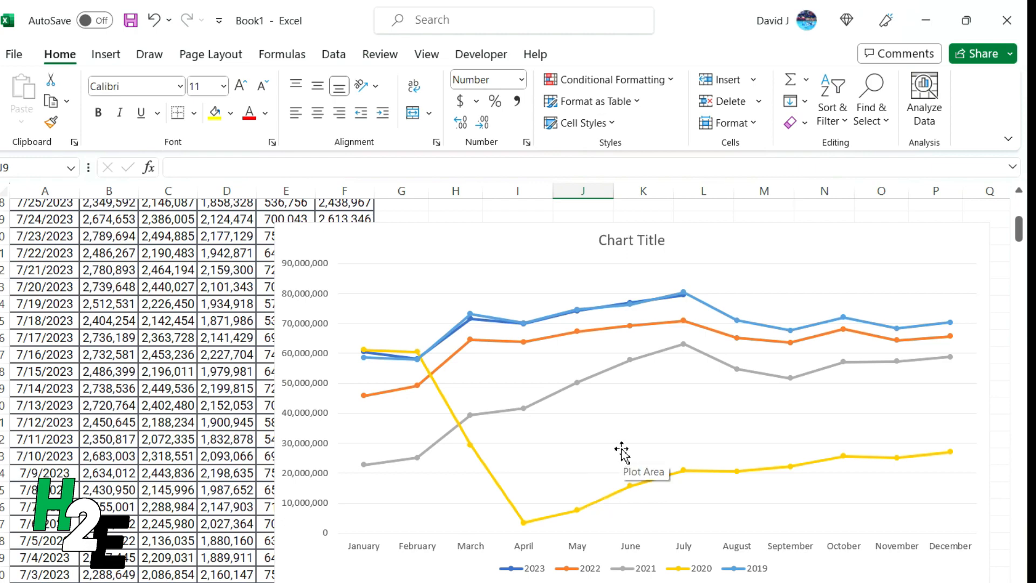
scroll(618, 436, up, 6)
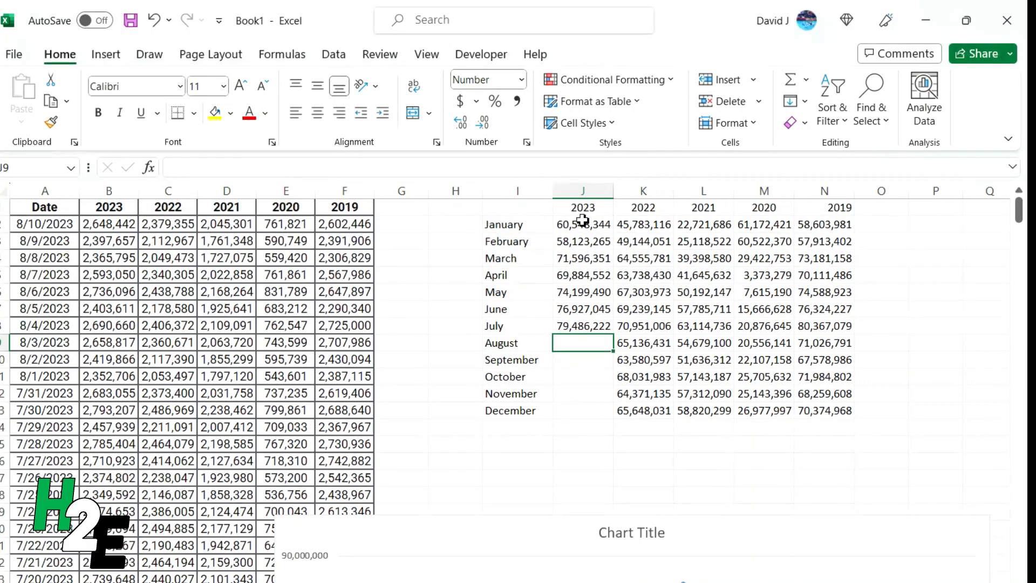
click(590, 228)
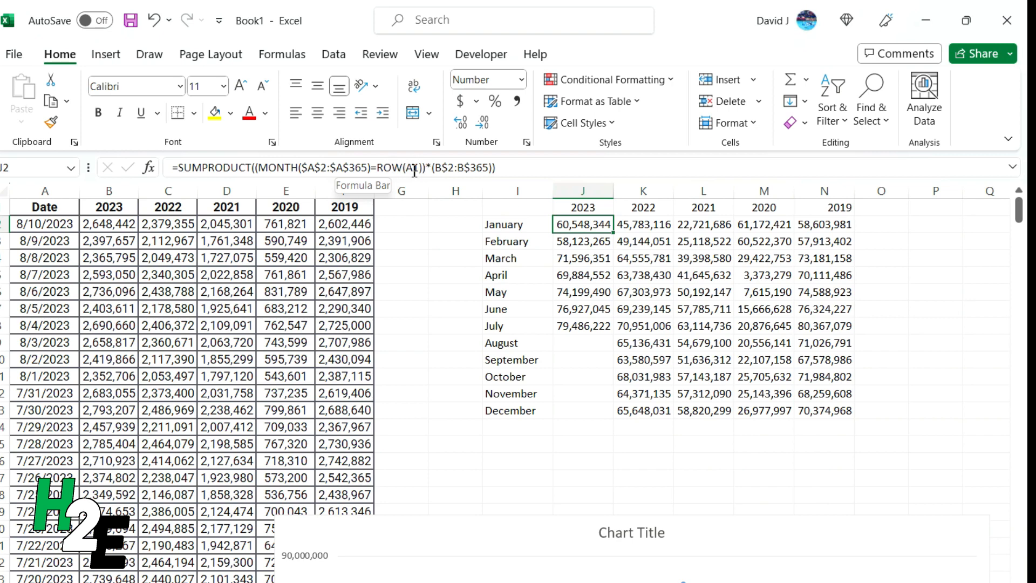
key(Down)
key(Down)
key(Down)
key(Down)
key(Down)
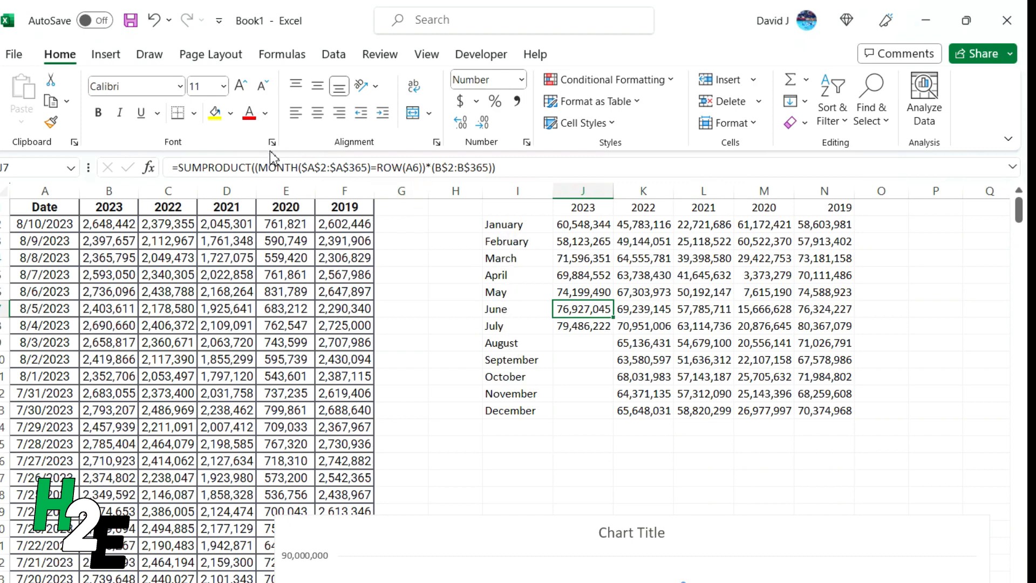
drag(257, 167, 423, 189)
click(400, 167)
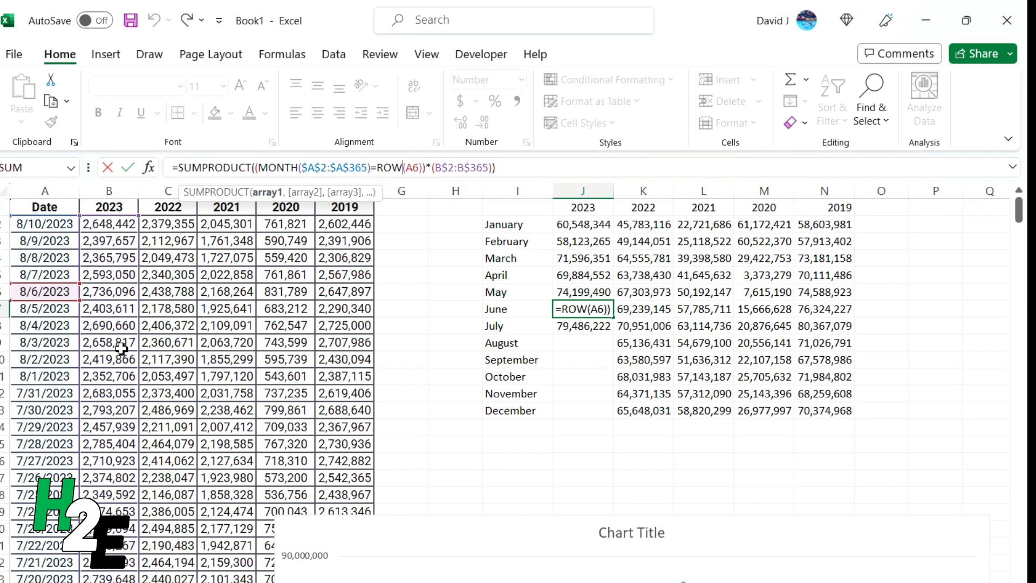
key(Return)
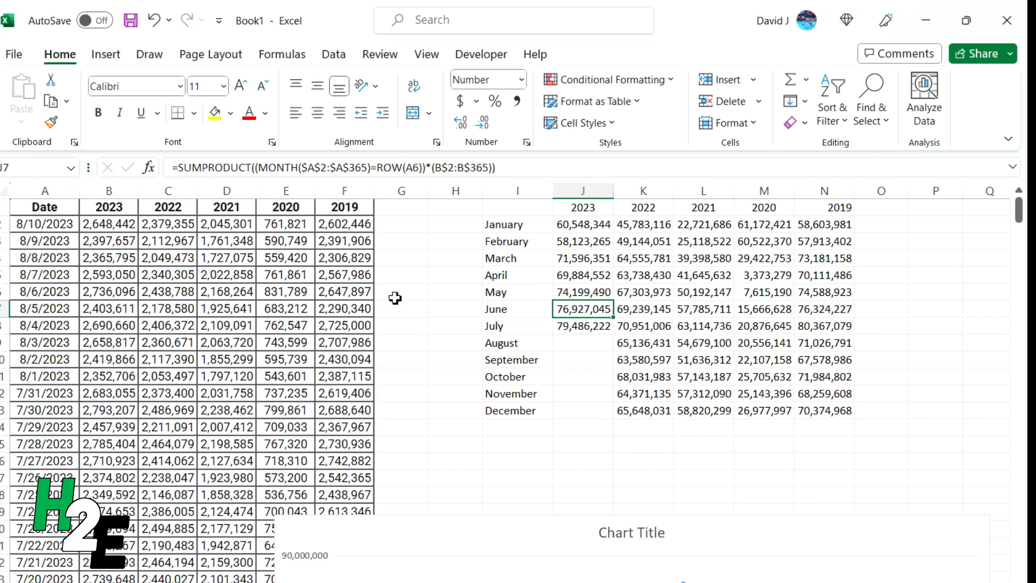
scroll(395, 298, down, 6)
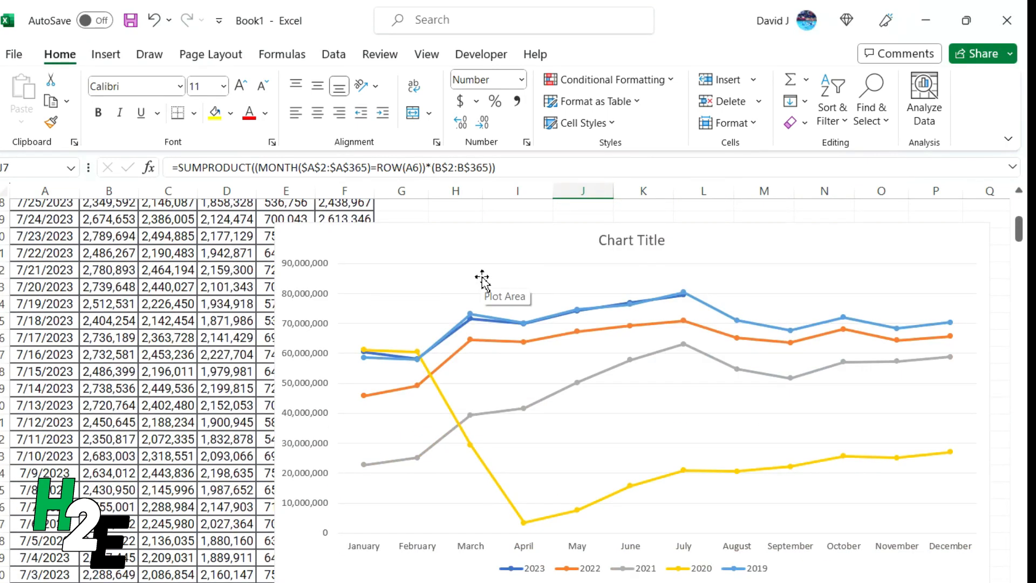